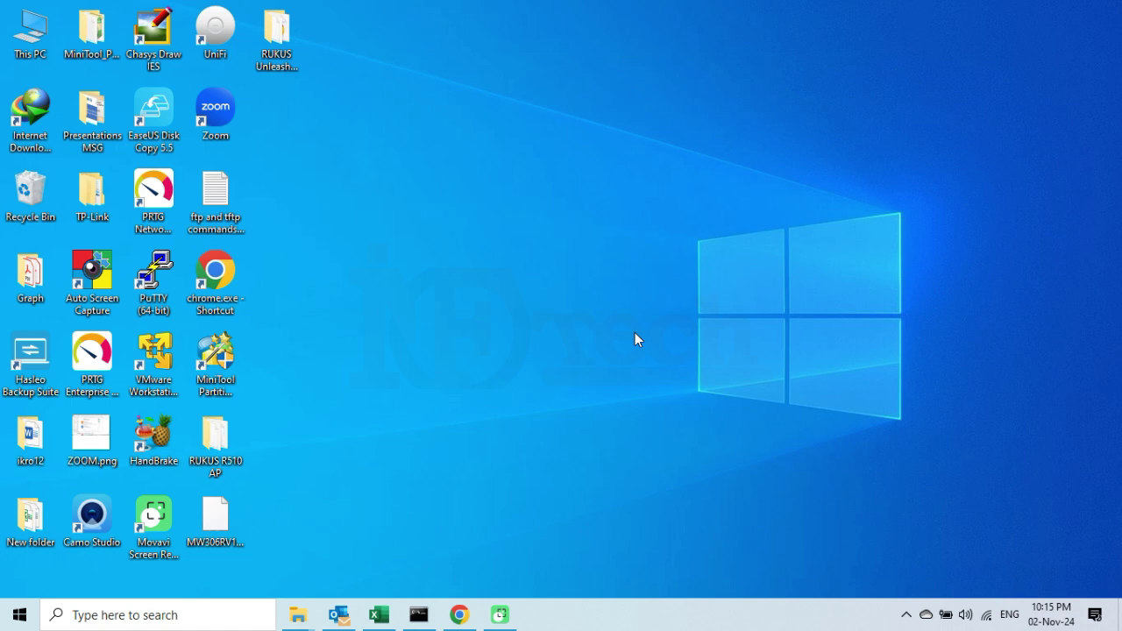
pyautogui.click(460, 616)
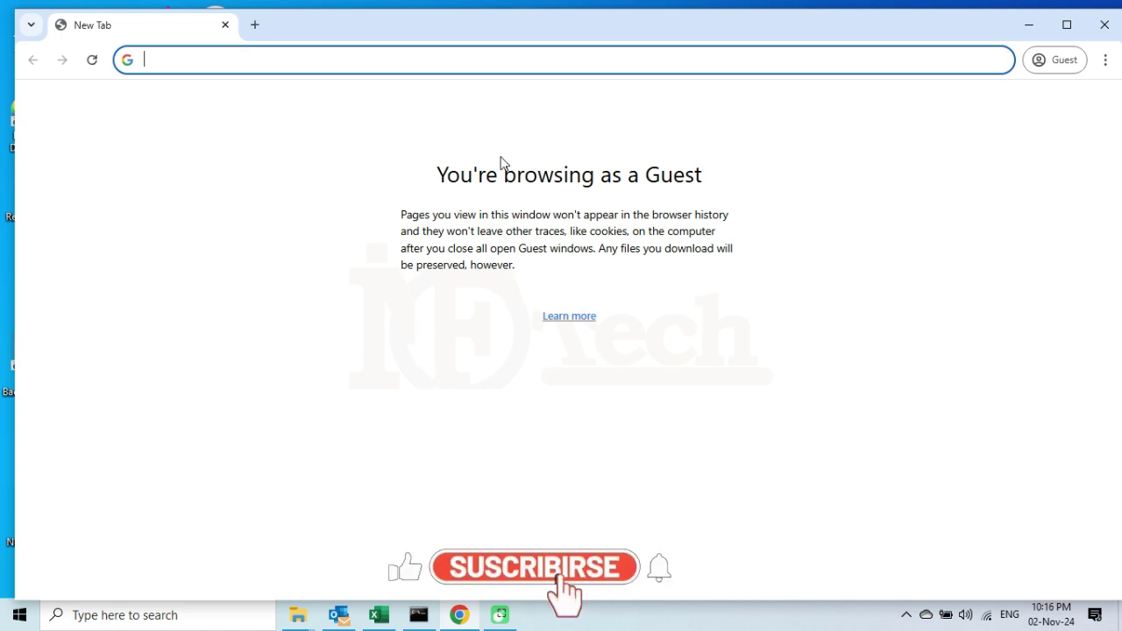
pyautogui.write('h')
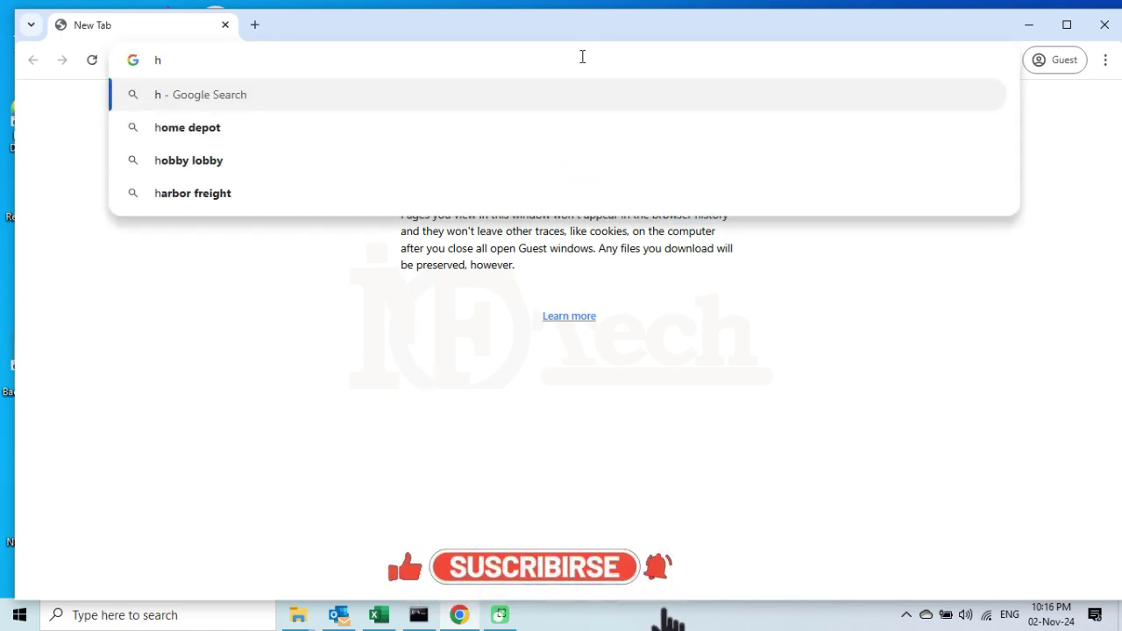
pyautogui.write('ttps//10.0.2.152')
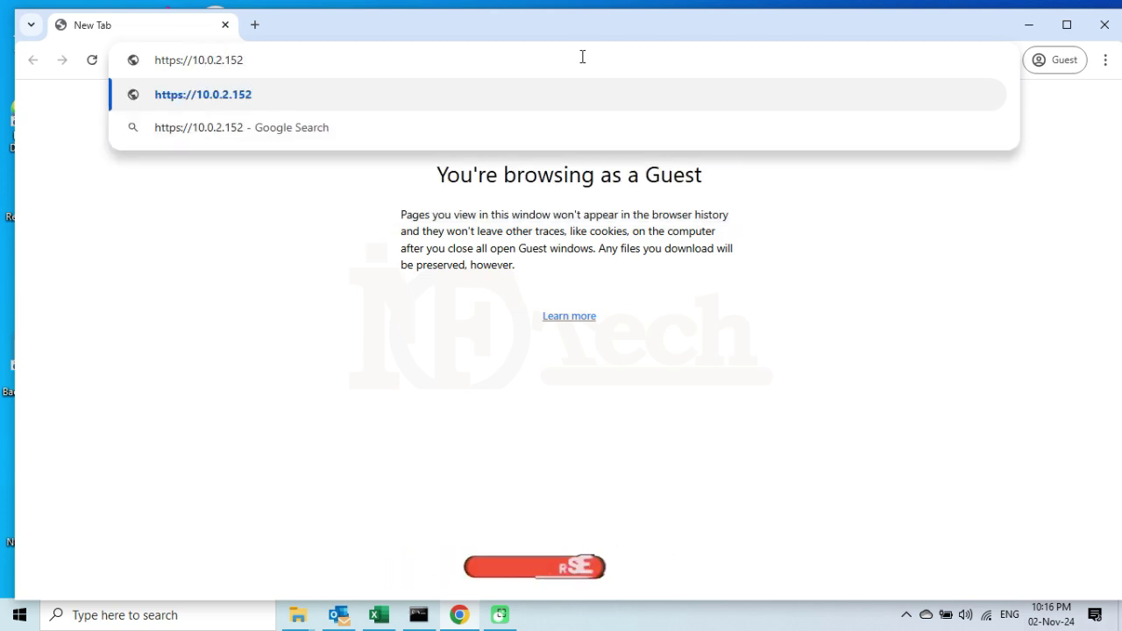
pyautogui.press('Return')
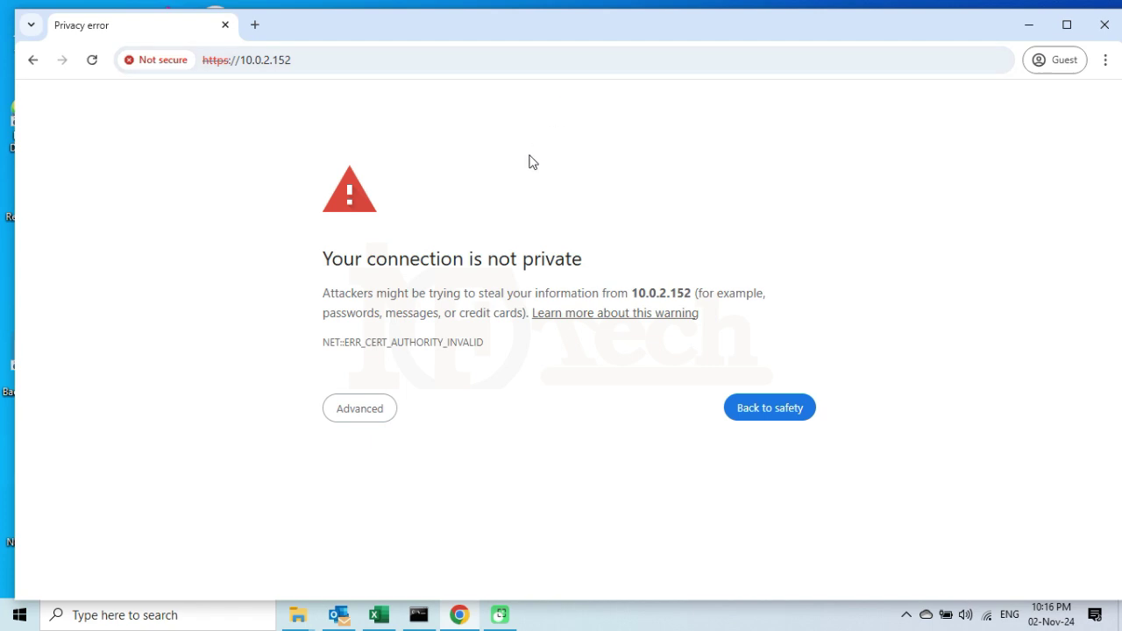
pyautogui.click(364, 414)
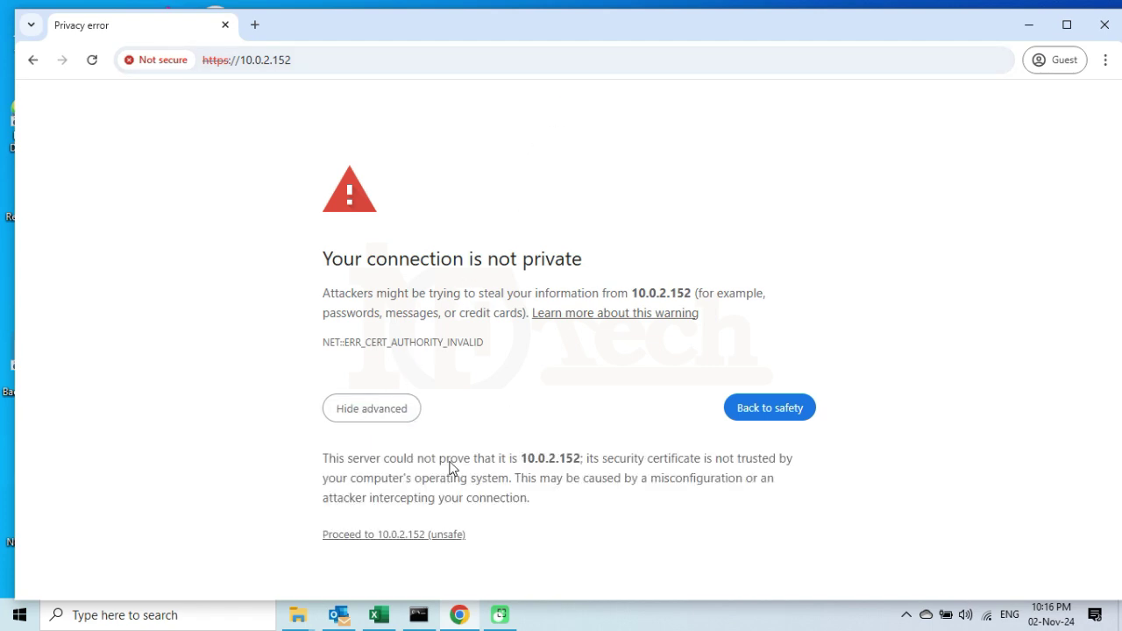
pyautogui.click(402, 538)
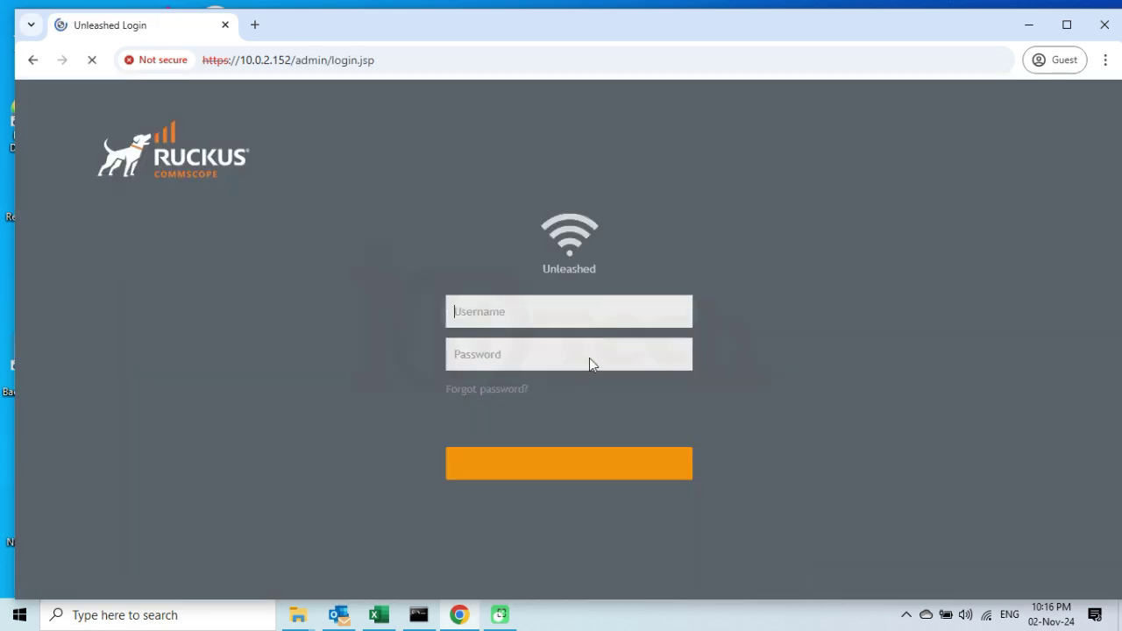
# - Maximize the window and sign in to Unleashed with the admin username and password
pyautogui.click(1067, 24)
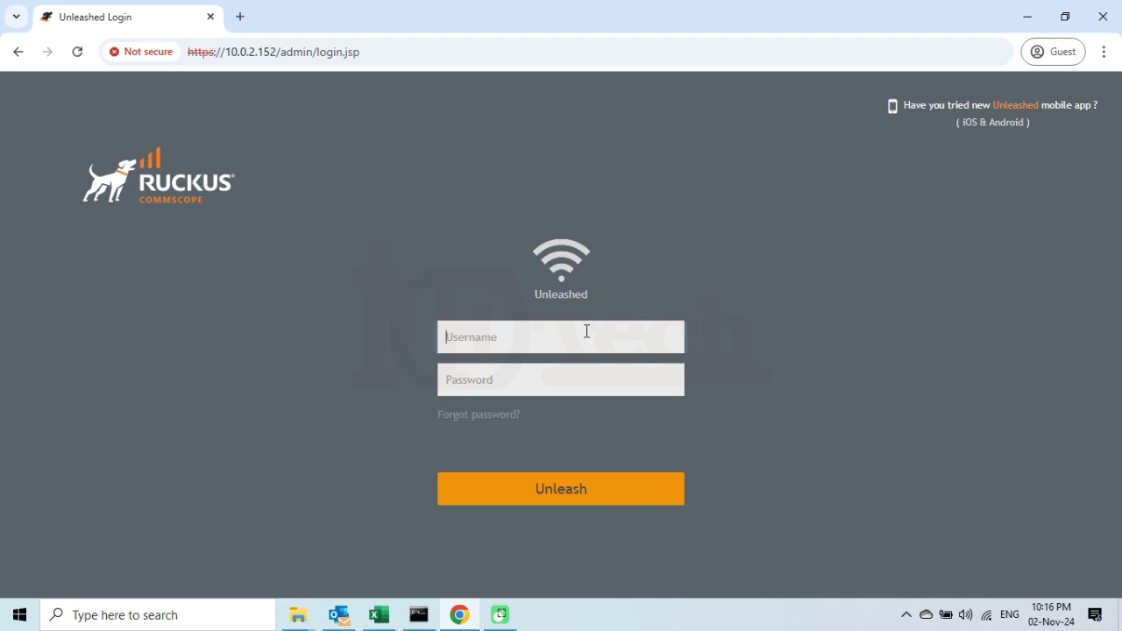
pyautogui.write('admin')
pyautogui.click(613, 386)
pyautogui.write('******')
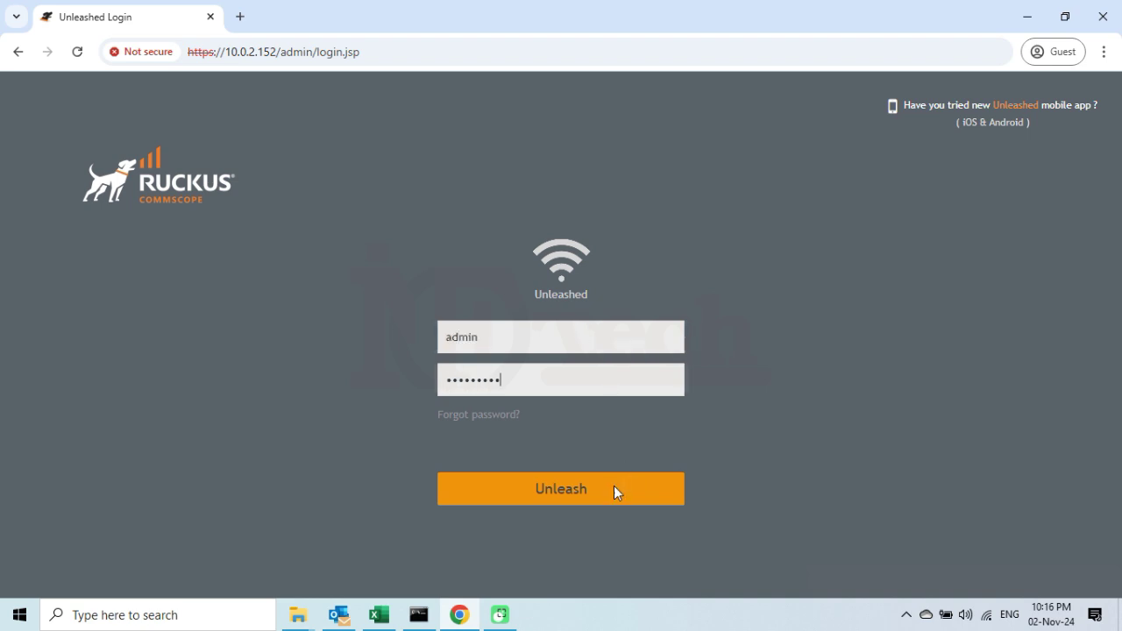
pyautogui.click(613, 487)
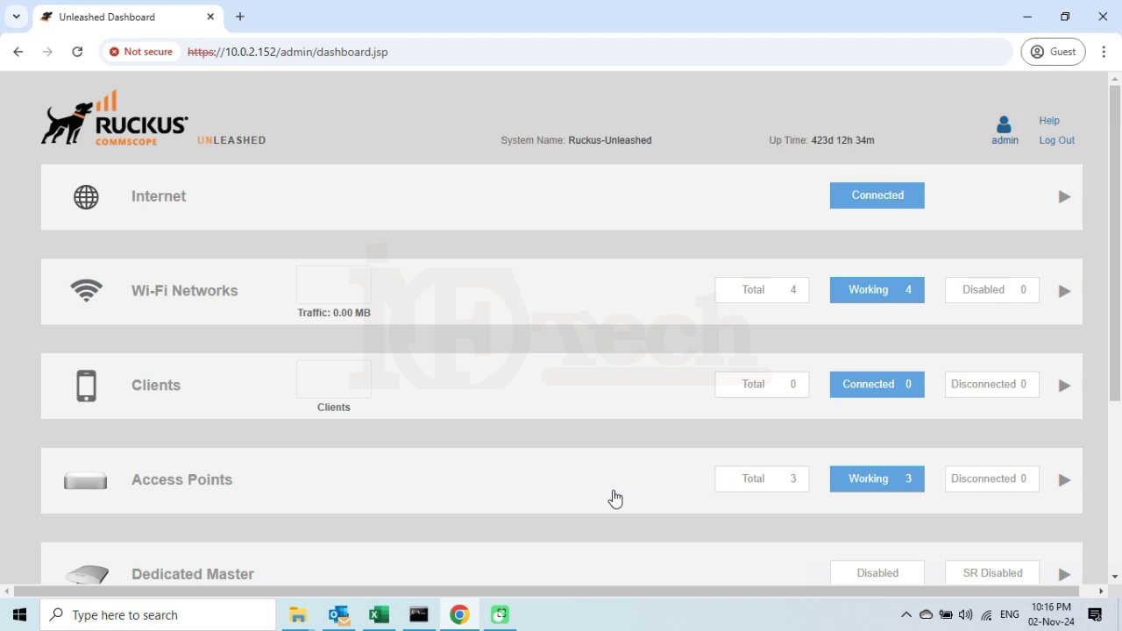
# - Expand Access Points to list the 3 APs and select the 2nd-floor-ruckus card
pyautogui.scroll(-2, 602, 451)
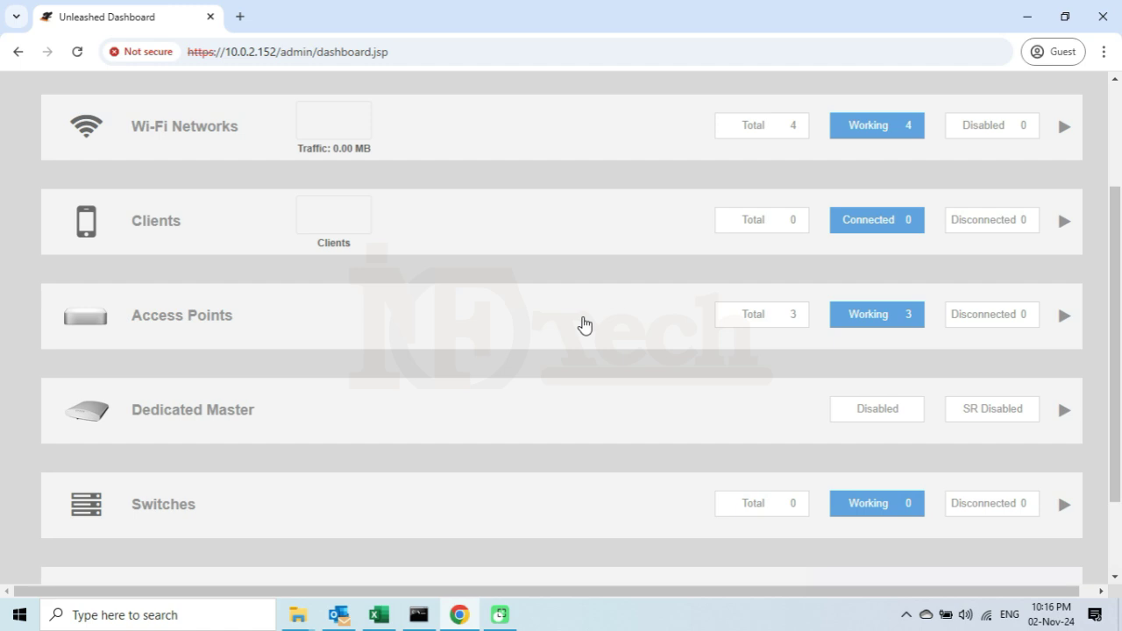
pyautogui.click(585, 325)
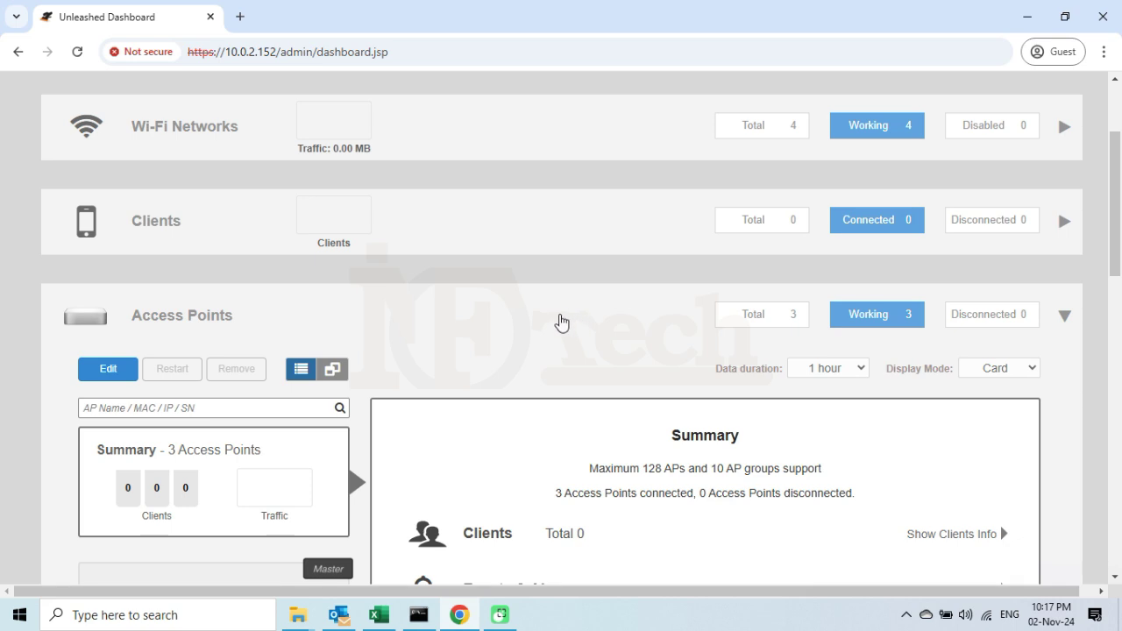
pyautogui.scroll(-2, 561, 321)
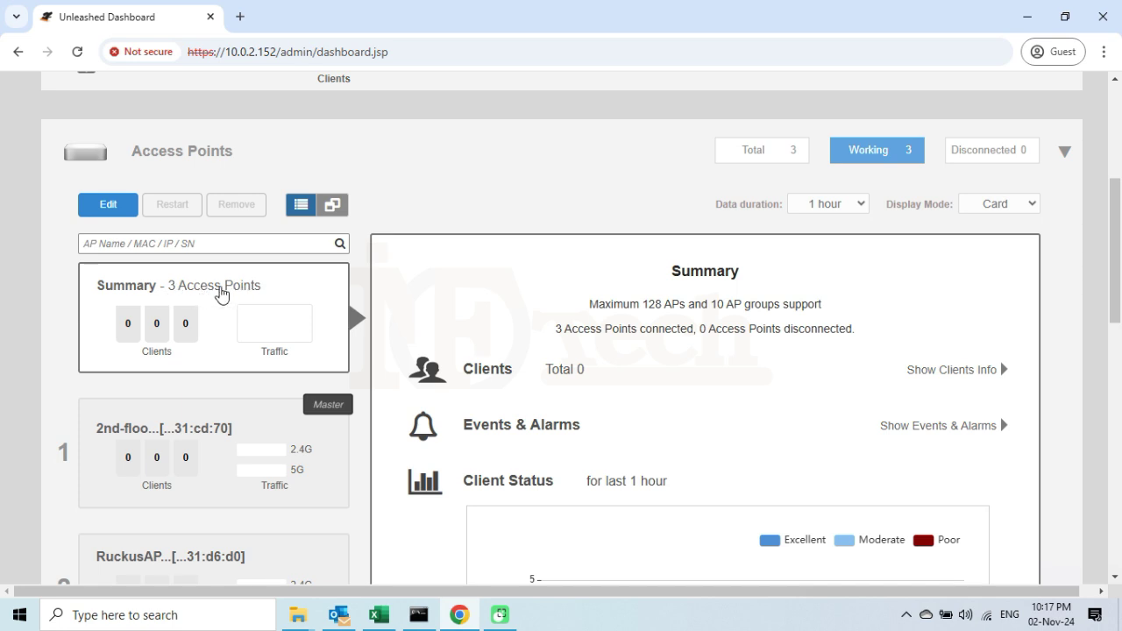
pyautogui.scroll(-1, 220, 295)
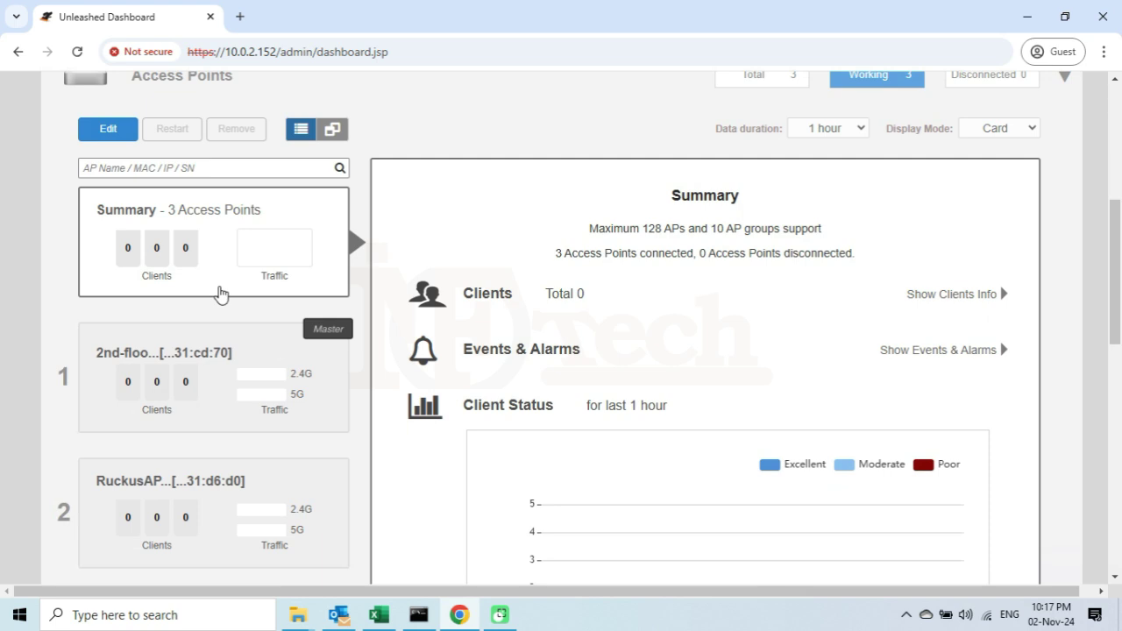
pyautogui.scroll(-1, 220, 294)
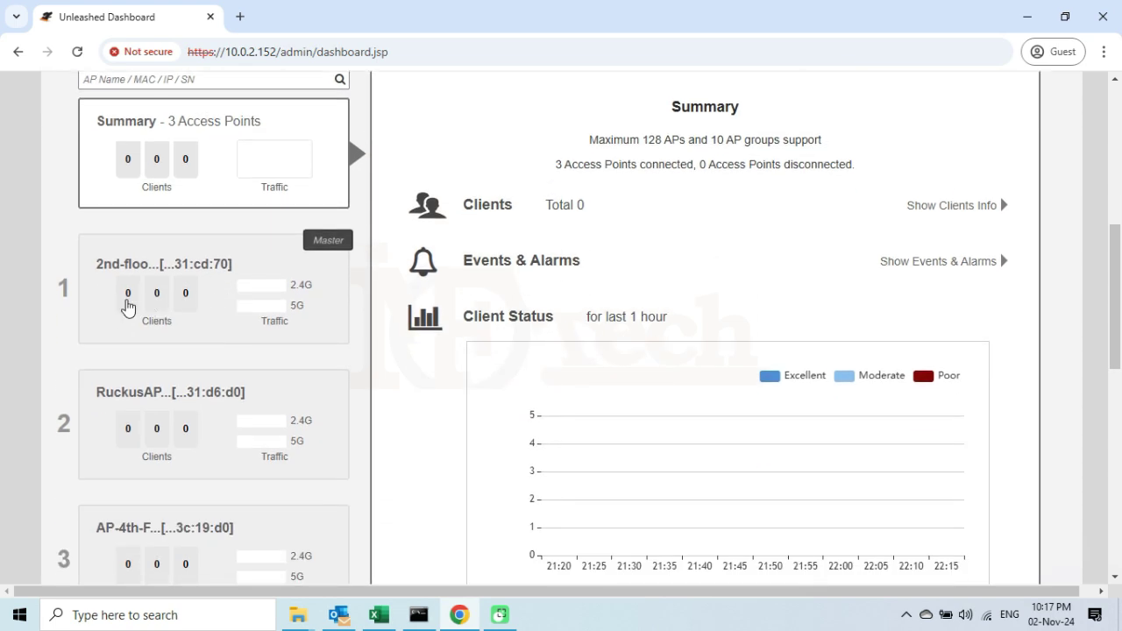
pyautogui.click(97, 293)
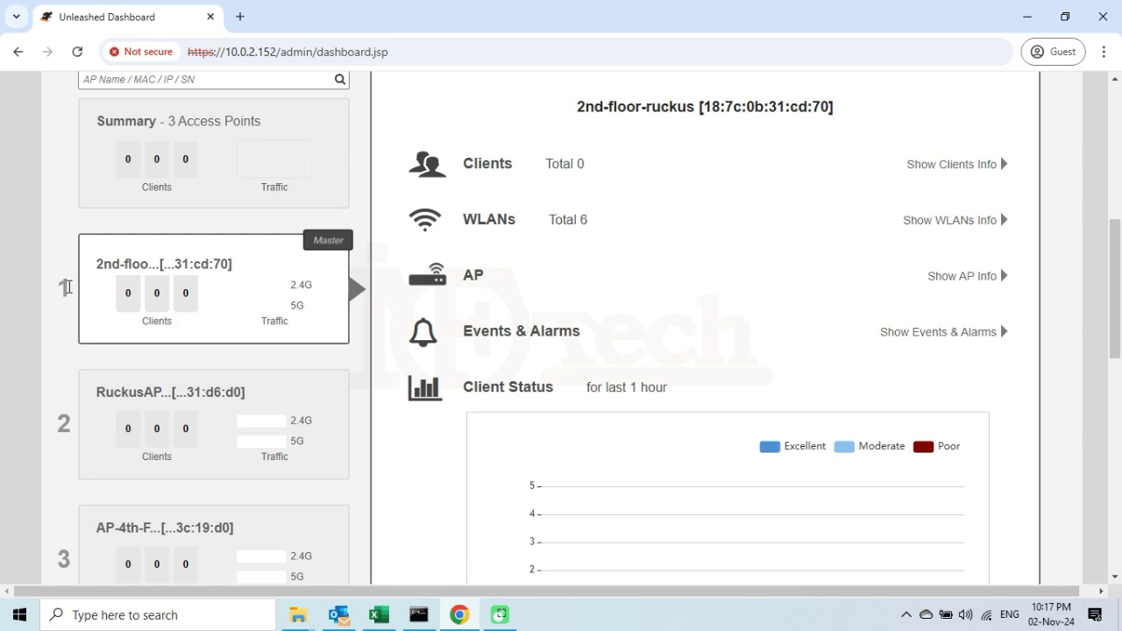
# - Look over the RuckusAP2-Test and AP-4th-Floor access point details
pyautogui.click(106, 437)
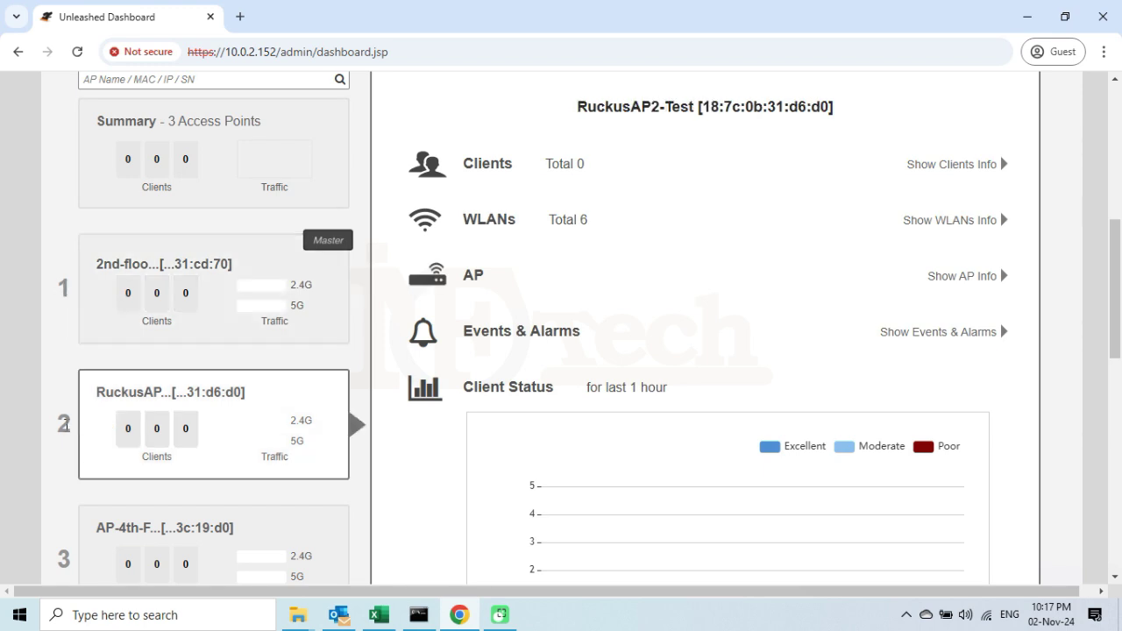
pyautogui.scroll(-2, 93, 431)
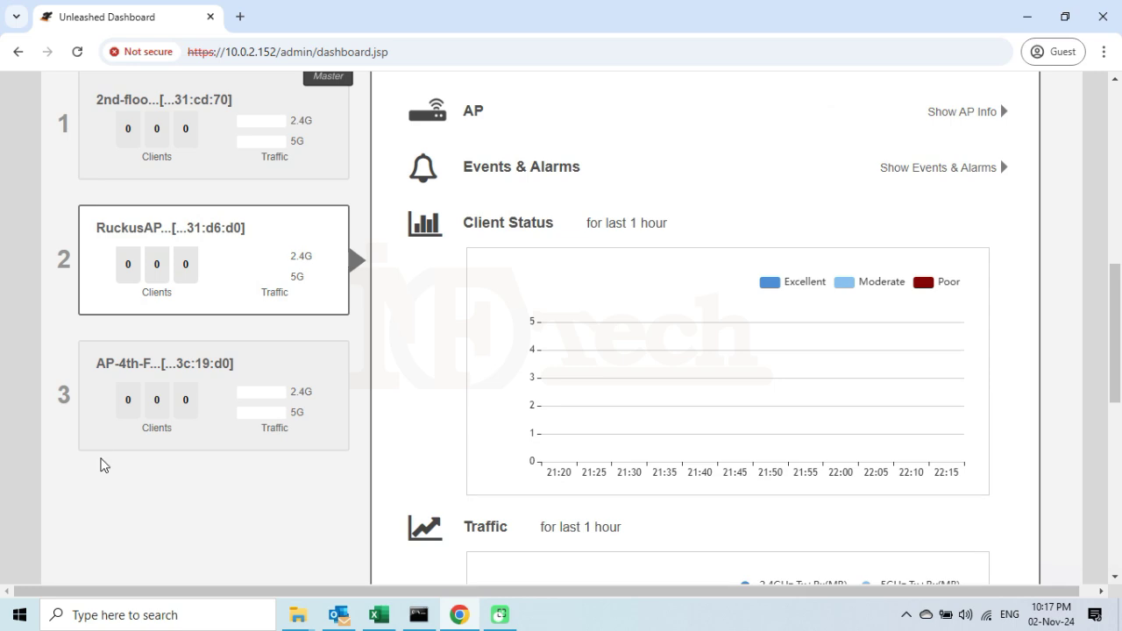
pyautogui.click(97, 432)
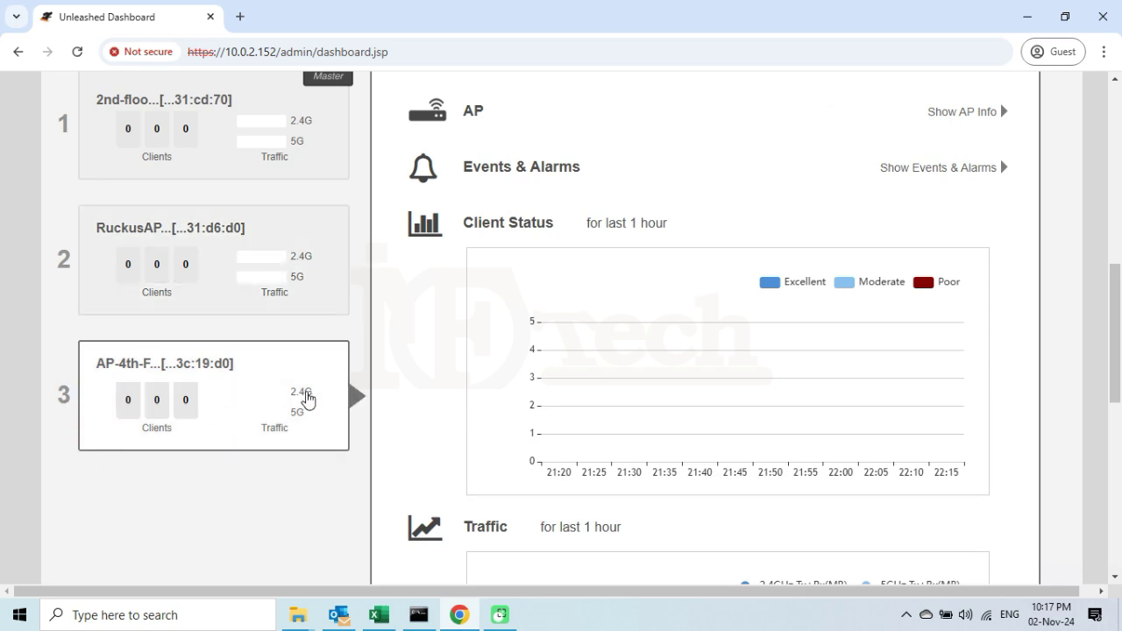
pyautogui.scroll(1, 308, 399)
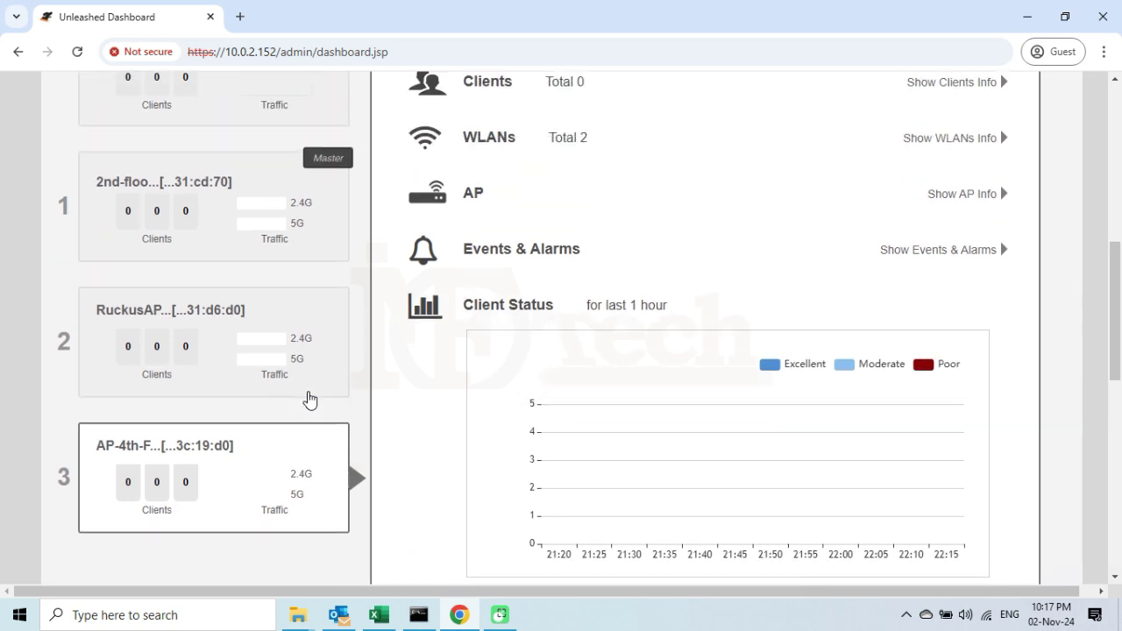
pyautogui.scroll(1, 309, 399)
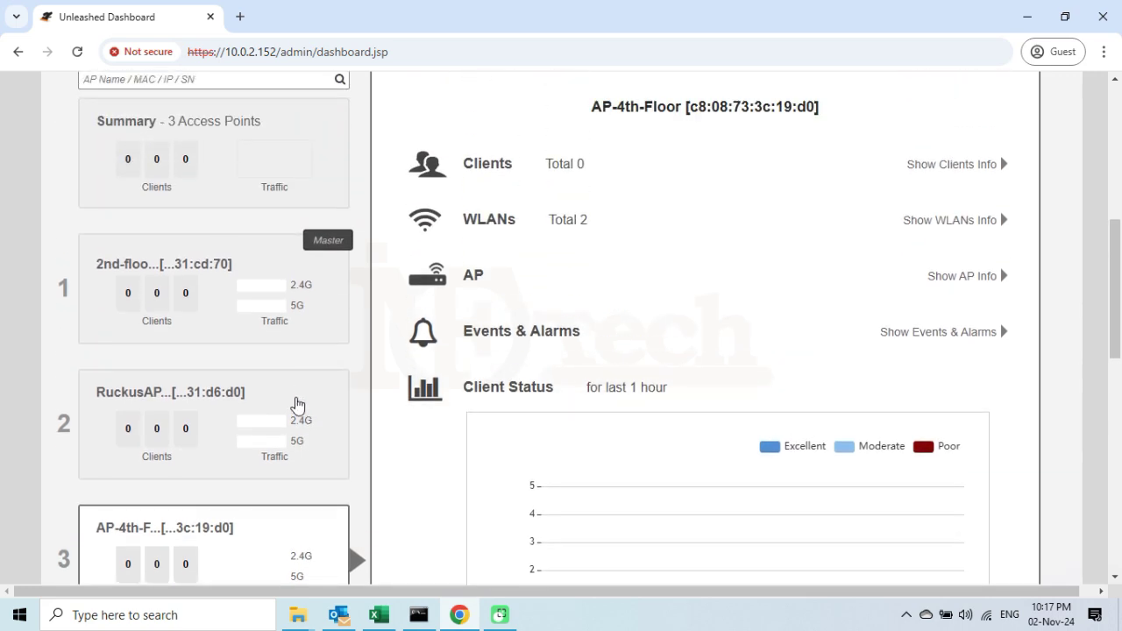
# - Return to RuckusAP2-Test and expand its AP information table
pyautogui.click(306, 402)
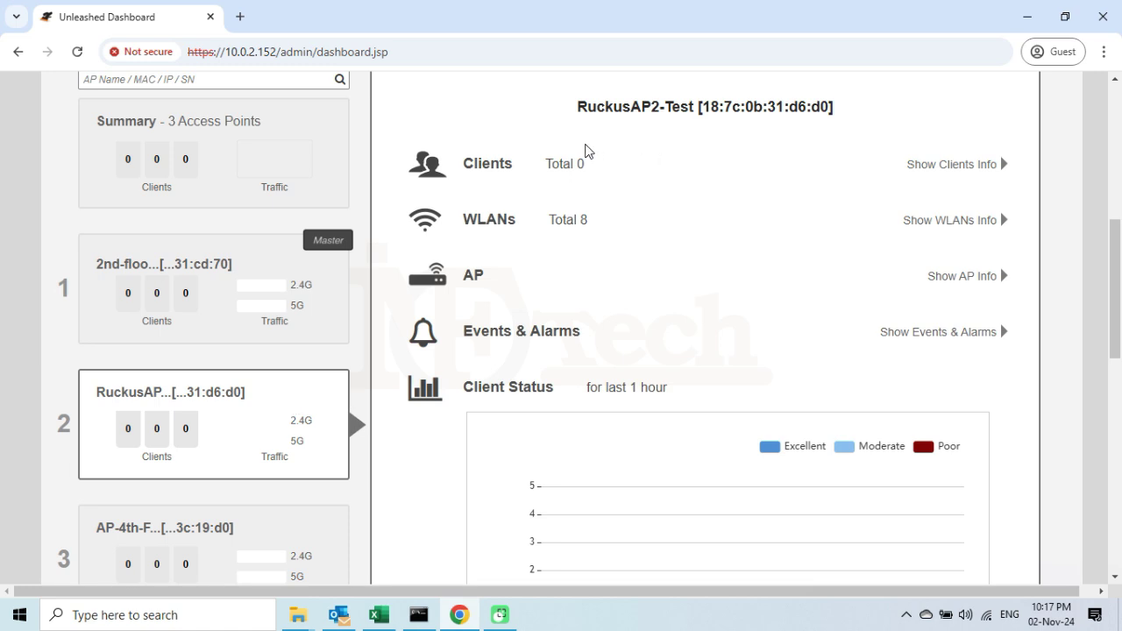
pyautogui.moveTo(578, 105); pyautogui.dragTo(835, 104)
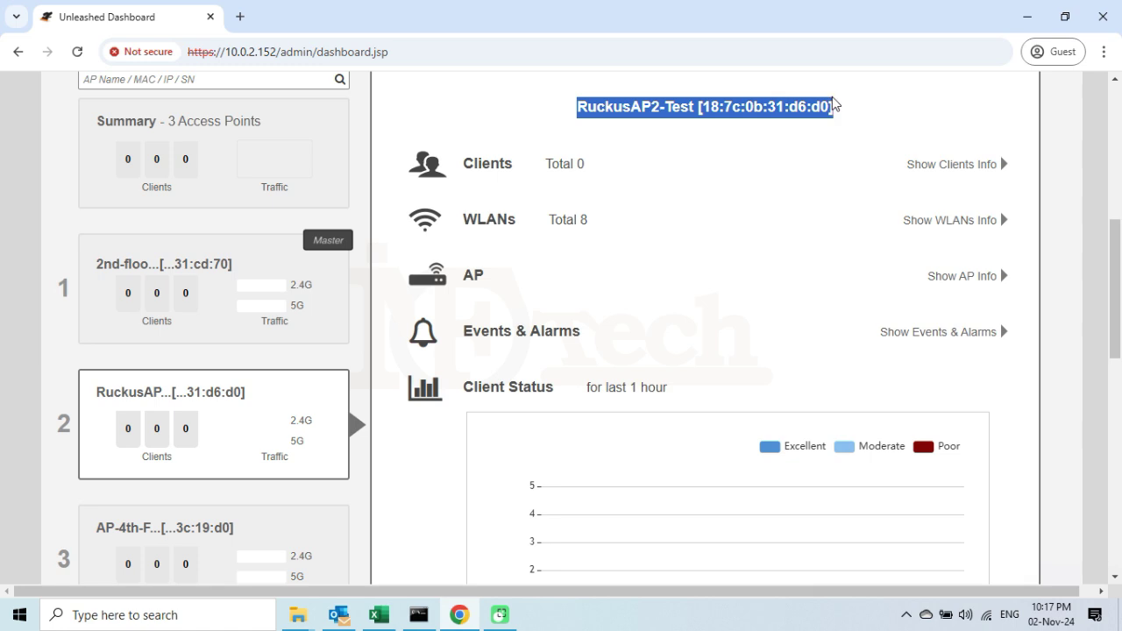
pyautogui.click(768, 184)
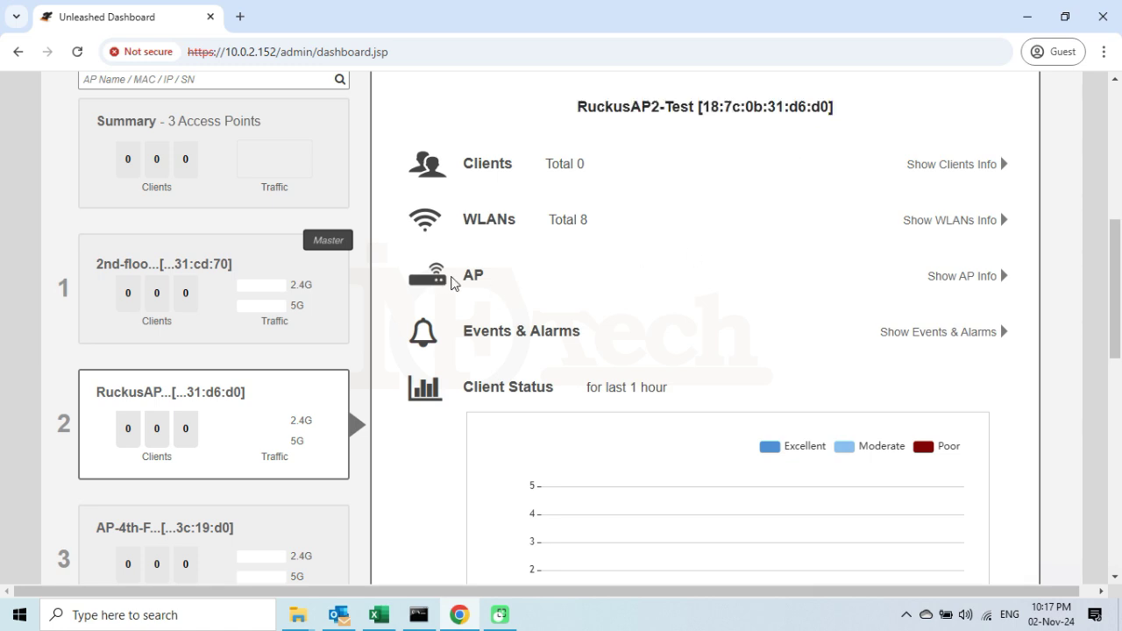
pyautogui.click(983, 277)
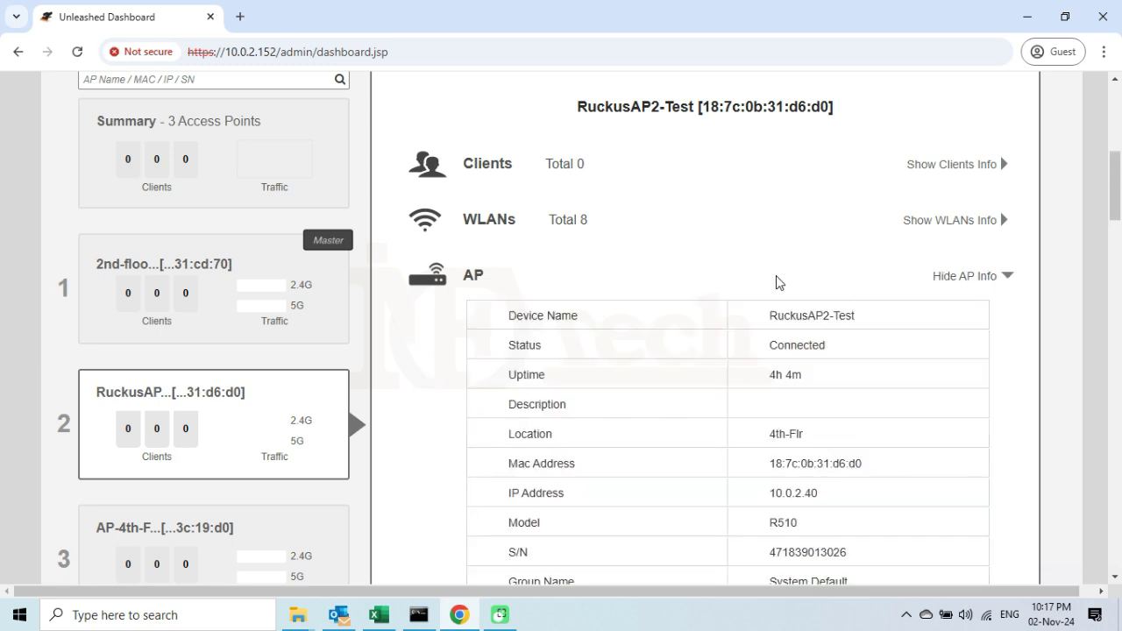
pyautogui.scroll(-1, 776, 280)
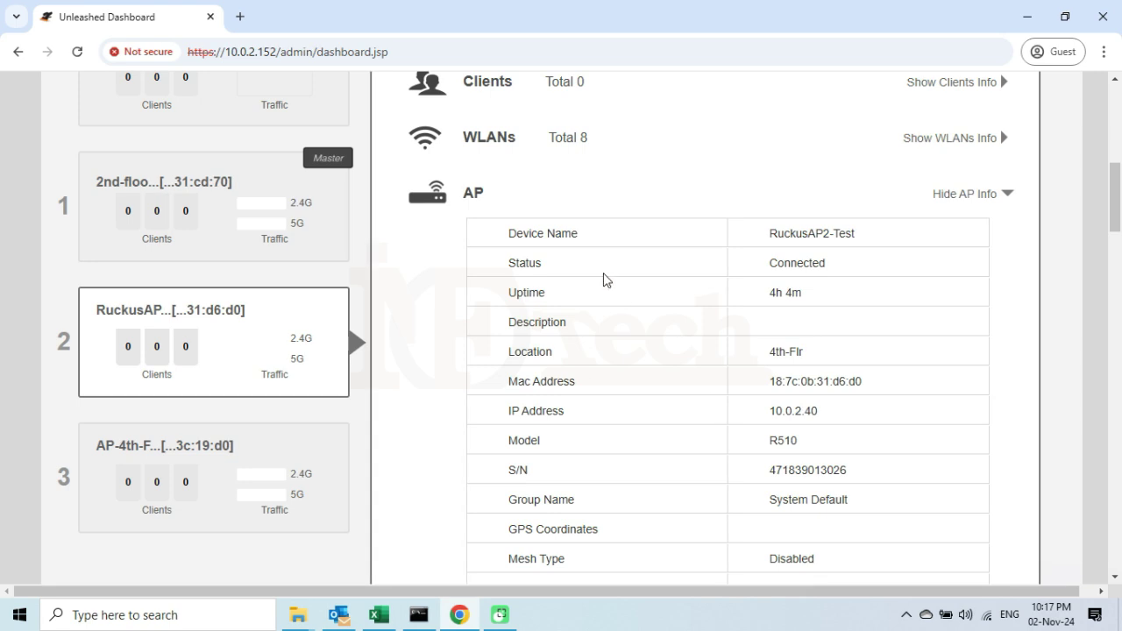
pyautogui.moveTo(511, 233); pyautogui.dragTo(594, 243)
pyautogui.moveTo(772, 234); pyautogui.dragTo(866, 242)
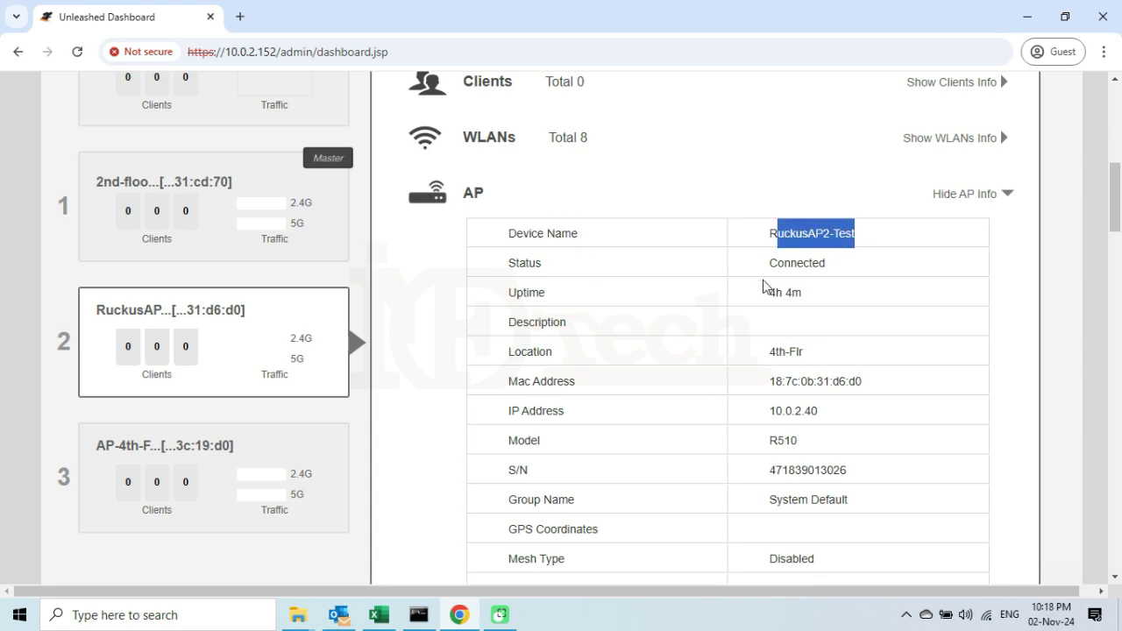
pyautogui.scroll(-1, 783, 297)
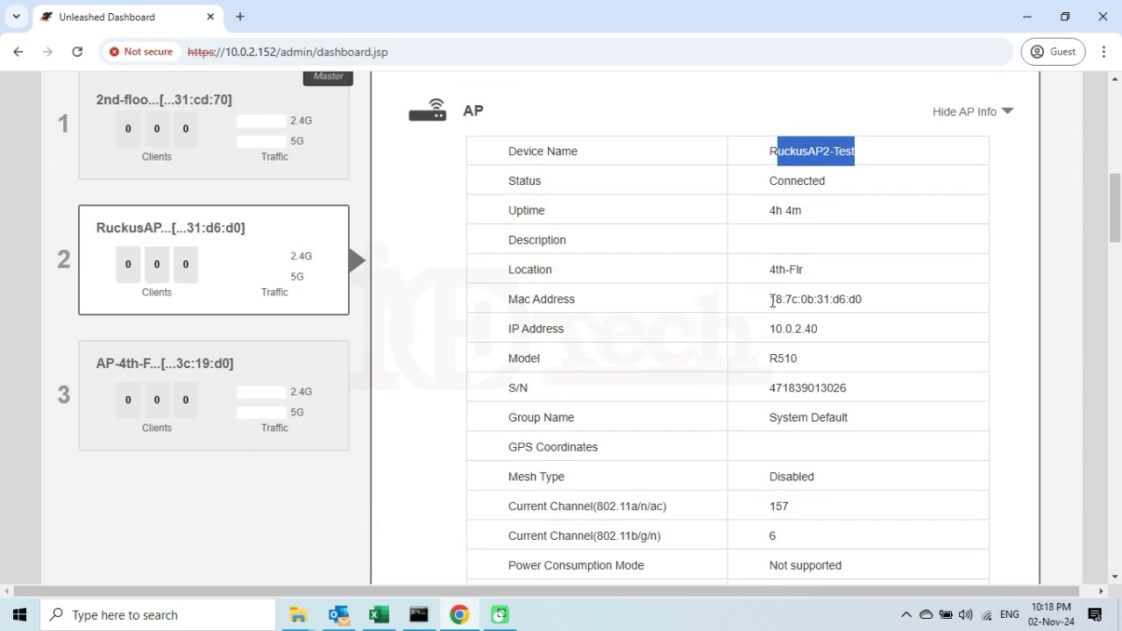
pyautogui.moveTo(769, 299); pyautogui.dragTo(861, 299)
pyautogui.scroll(-1, 805, 300)
pyautogui.moveTo(770, 253); pyautogui.dragTo(824, 253)
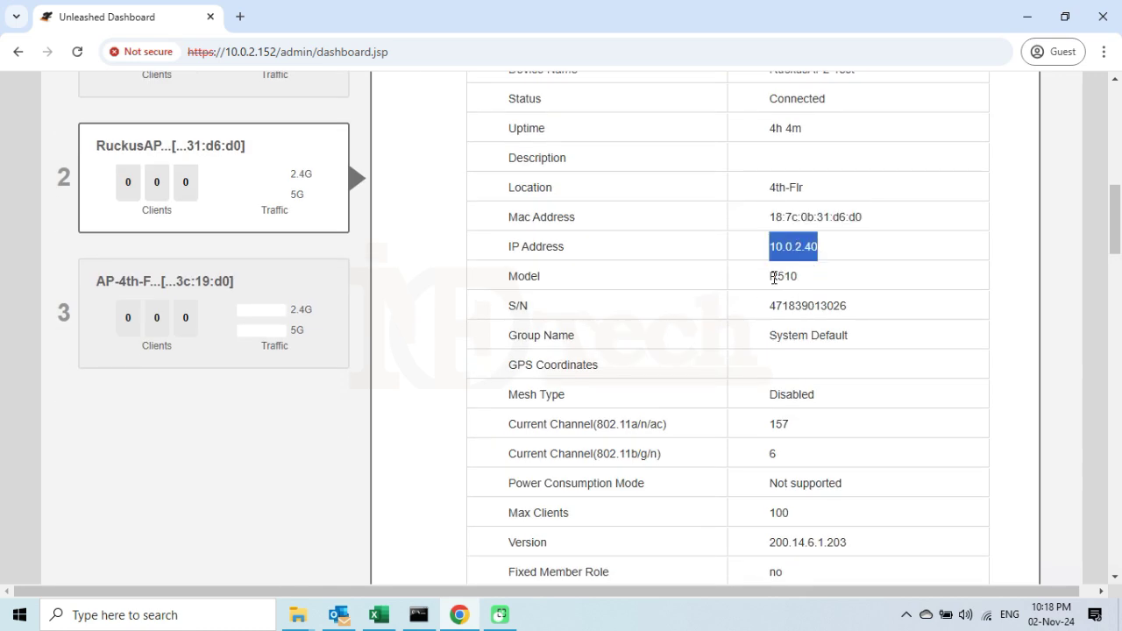
pyautogui.moveTo(768, 277); pyautogui.dragTo(812, 282)
pyautogui.scroll(-1, 780, 289)
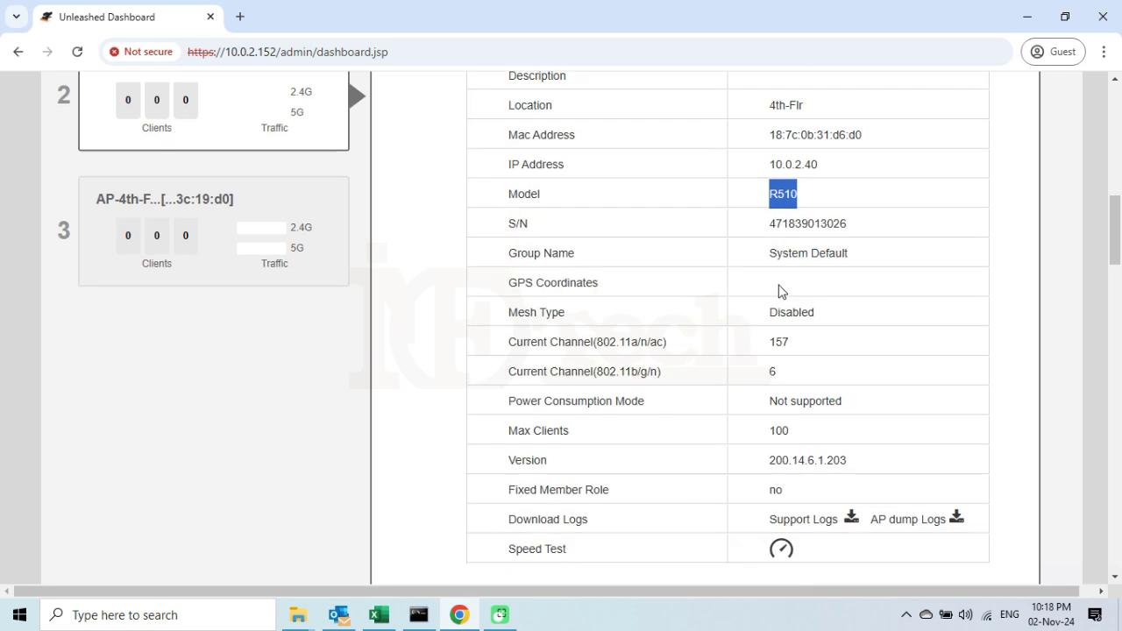
pyautogui.moveTo(769, 255); pyautogui.dragTo(858, 261)
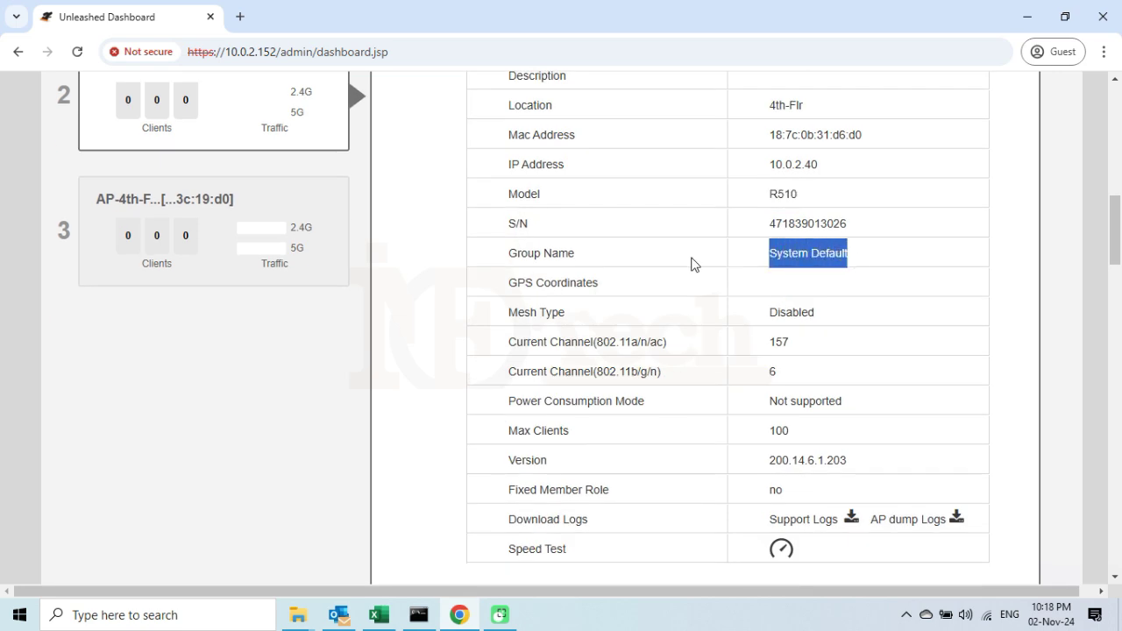
pyautogui.moveTo(511, 253); pyautogui.dragTo(586, 261)
pyautogui.click(780, 250)
pyautogui.moveTo(780, 250); pyautogui.dragTo(851, 260)
pyautogui.click(852, 260)
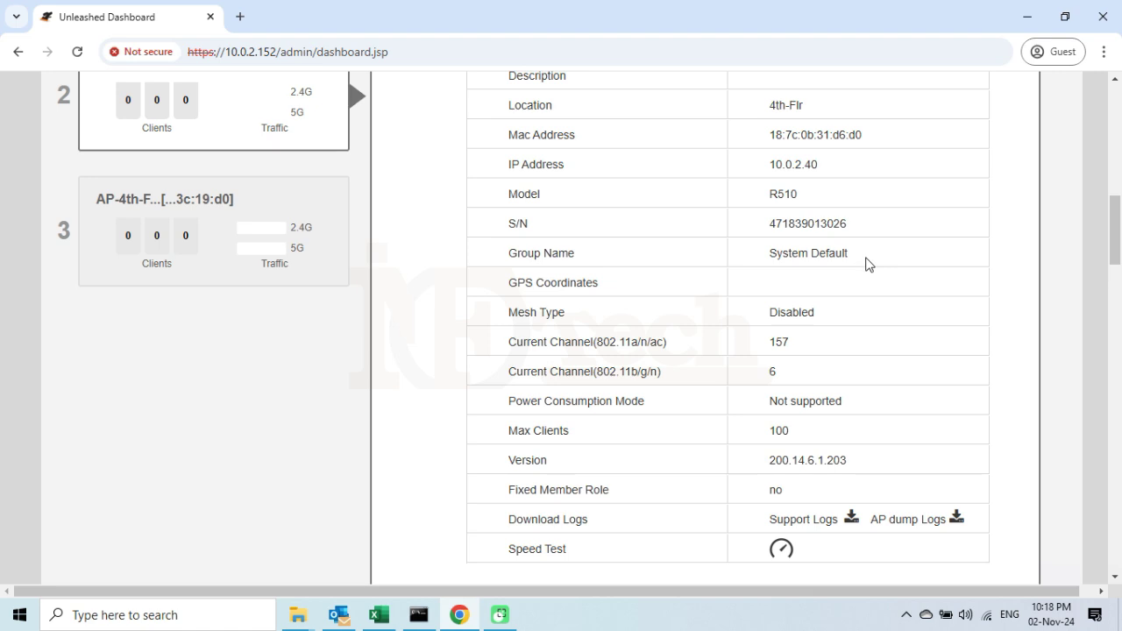
pyautogui.moveTo(764, 264); pyautogui.dragTo(855, 265)
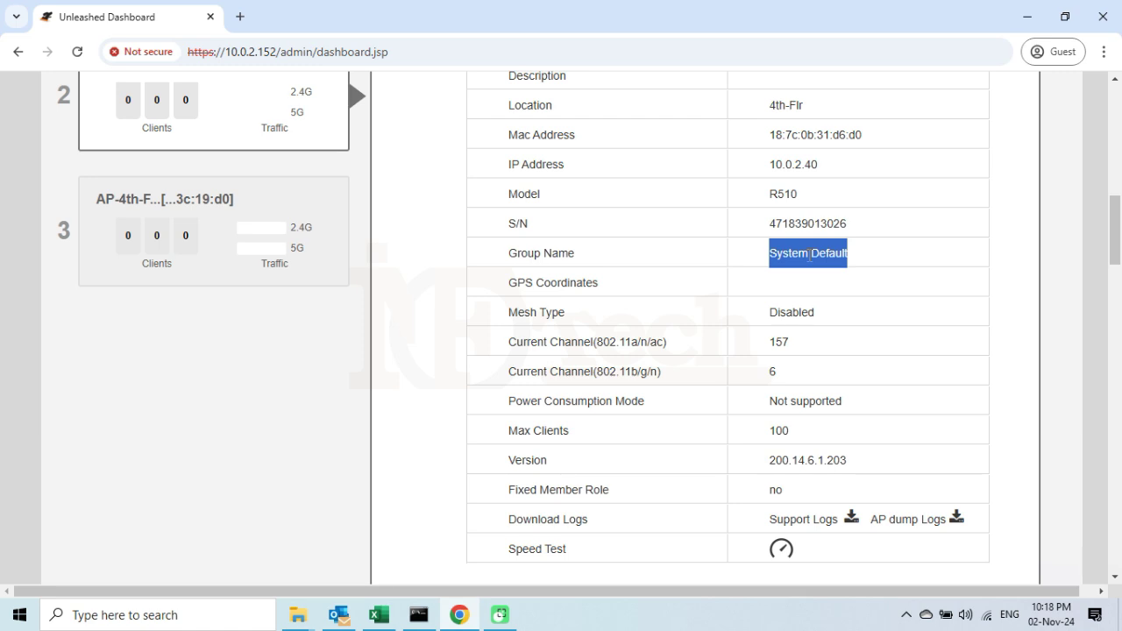
pyautogui.scroll(-1, 810, 256)
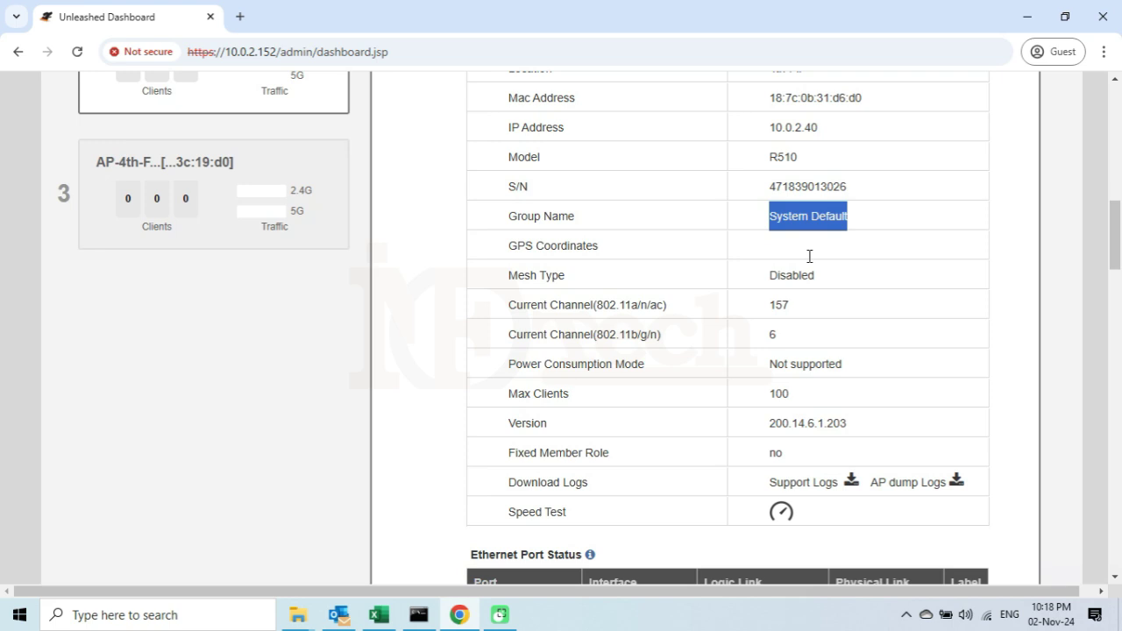
pyautogui.scroll(-1, 810, 256)
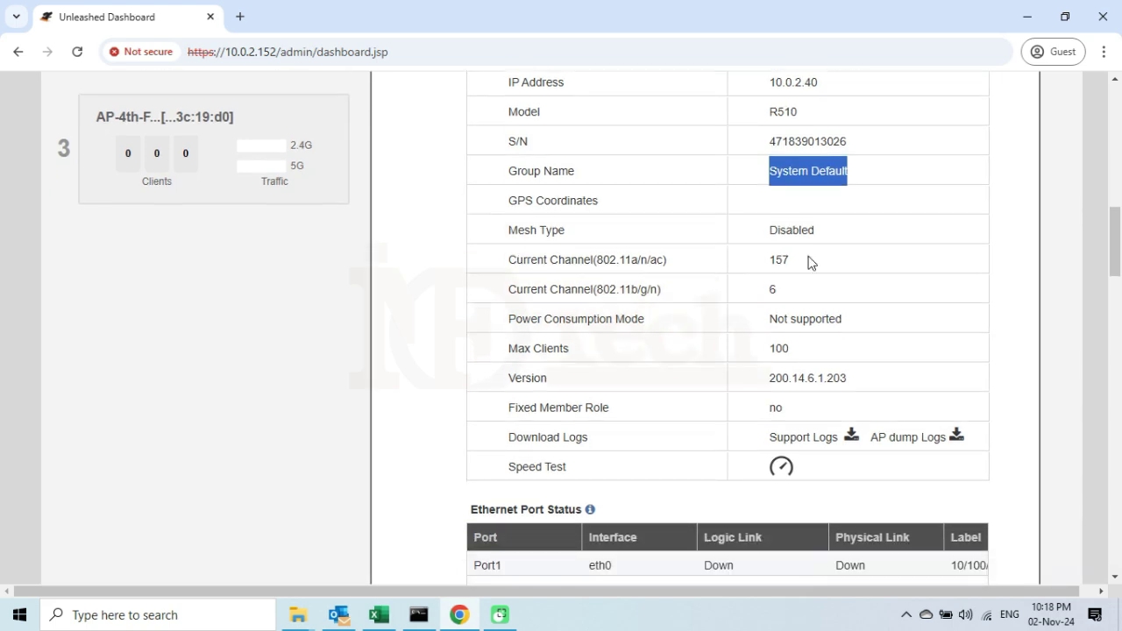
pyautogui.moveTo(518, 348); pyautogui.dragTo(581, 353)
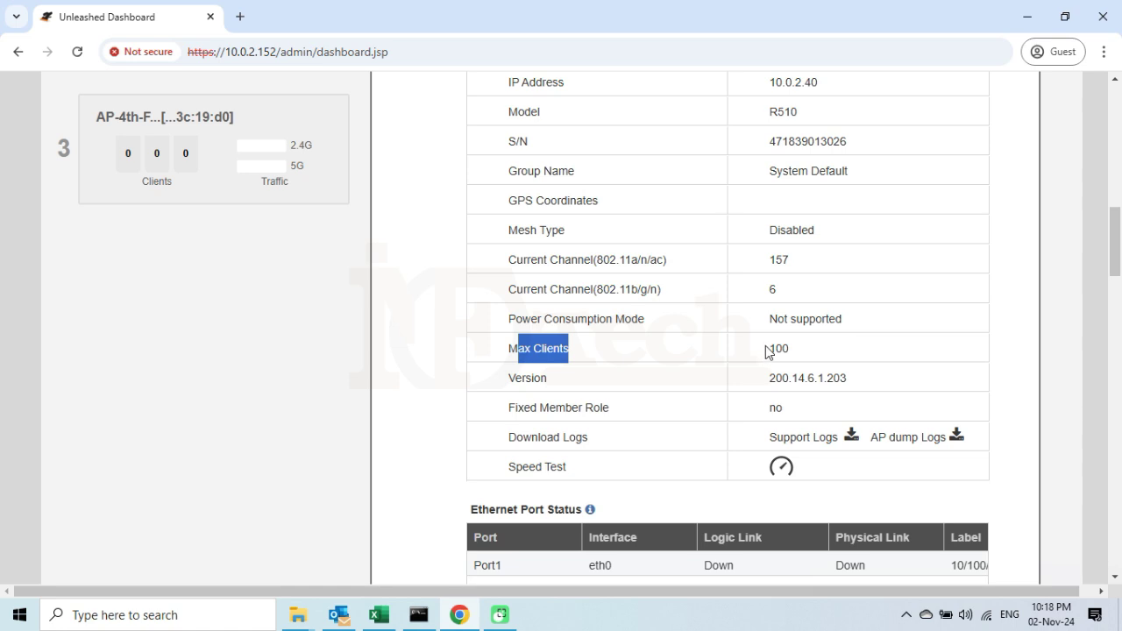
pyautogui.moveTo(769, 353); pyautogui.dragTo(797, 352)
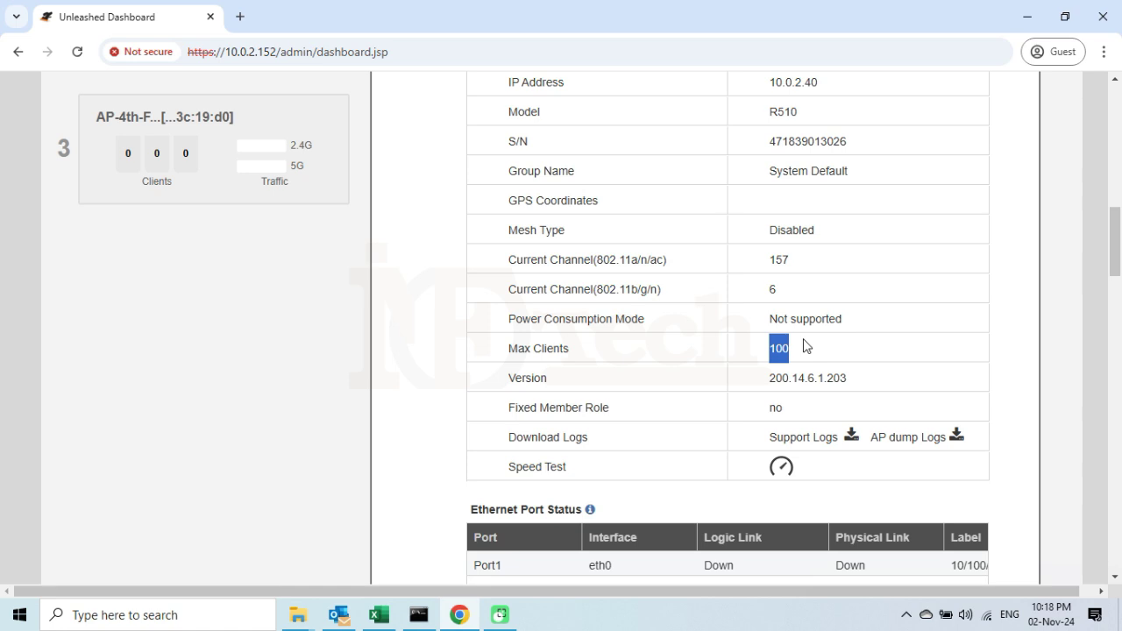
pyautogui.scroll(-1, 804, 344)
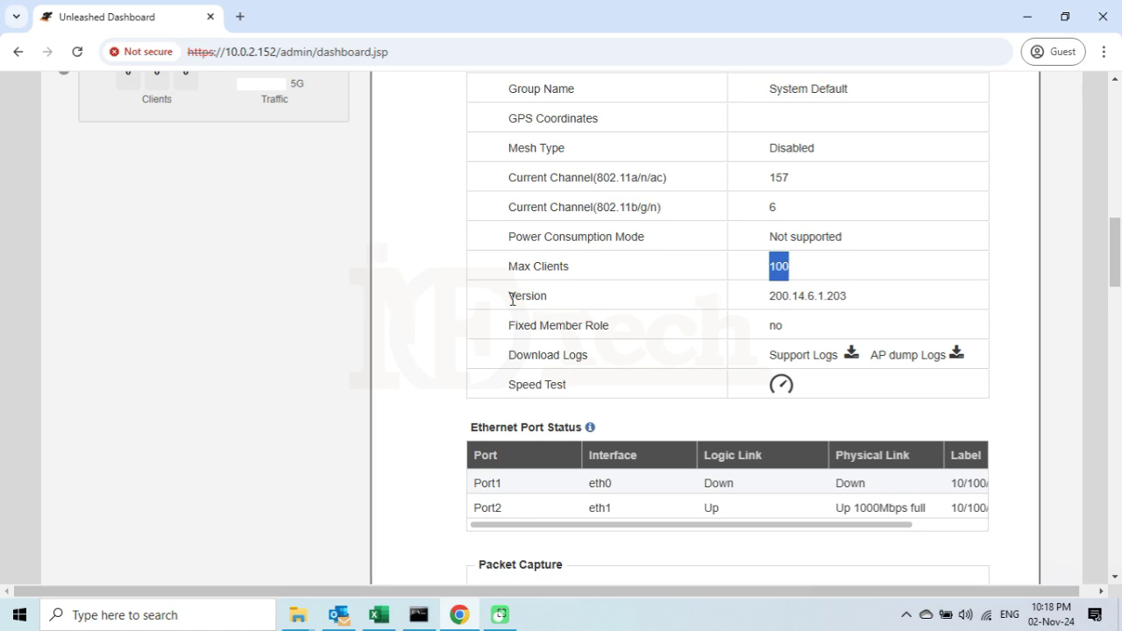
pyautogui.moveTo(513, 299); pyautogui.dragTo(859, 299)
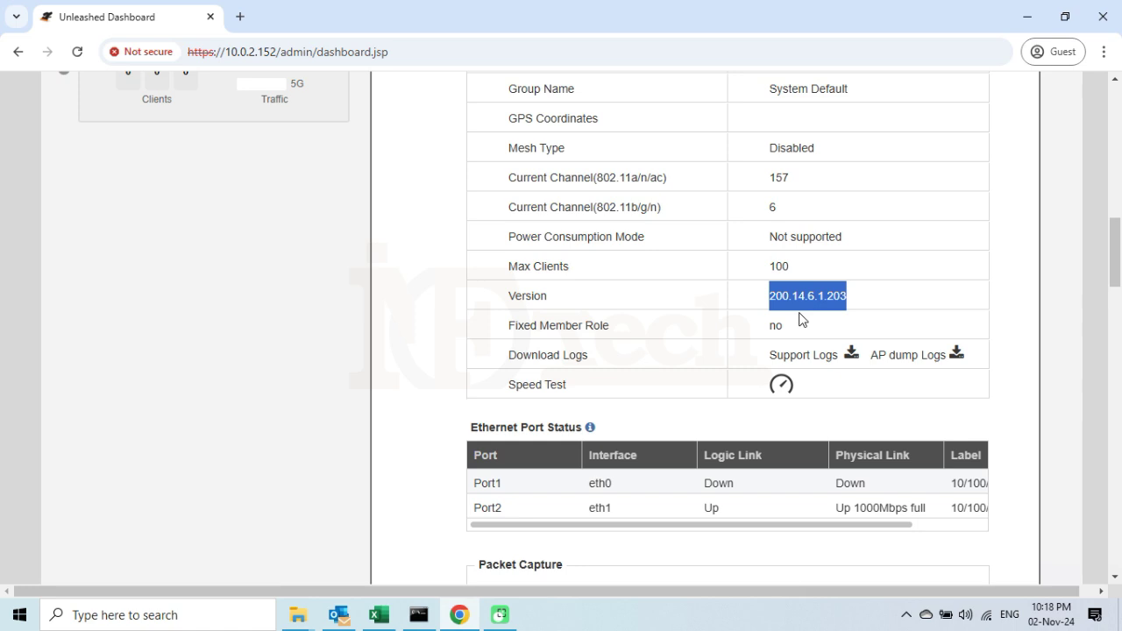
pyautogui.scroll(-4, 800, 319)
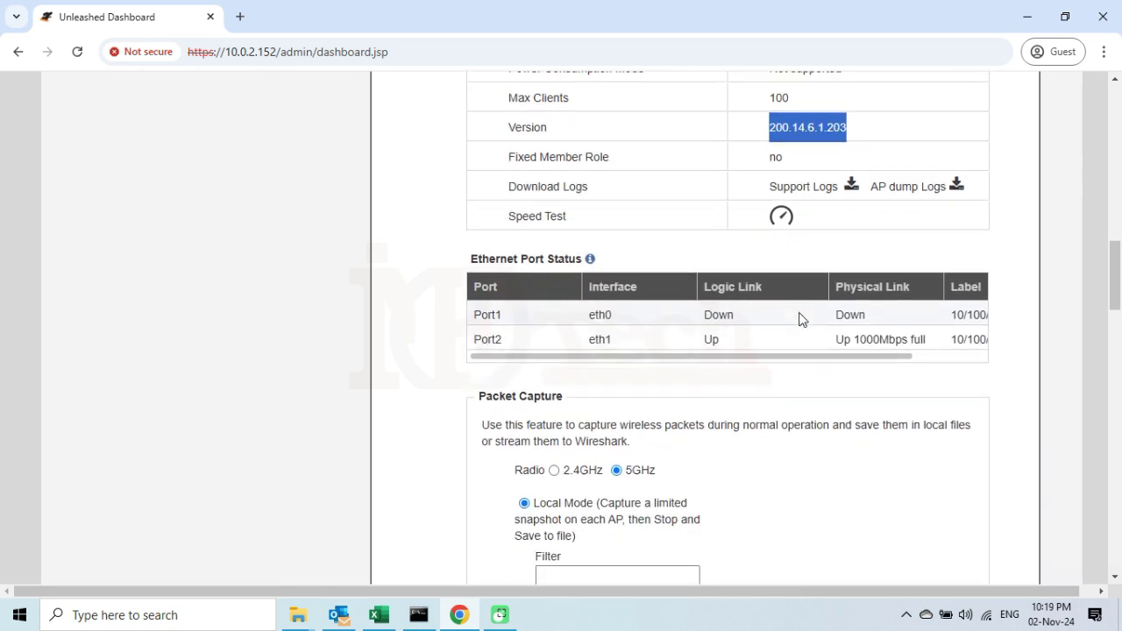
pyautogui.moveTo(472, 184); pyautogui.dragTo(574, 178)
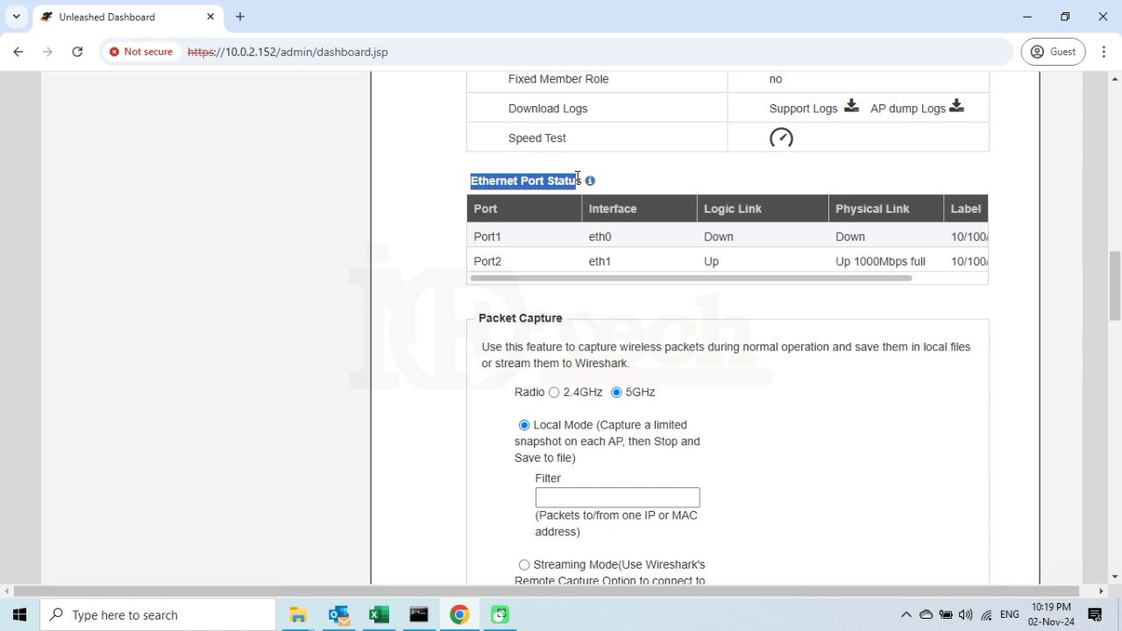
pyautogui.click(496, 264)
pyautogui.moveTo(616, 237); pyautogui.dragTo(590, 237)
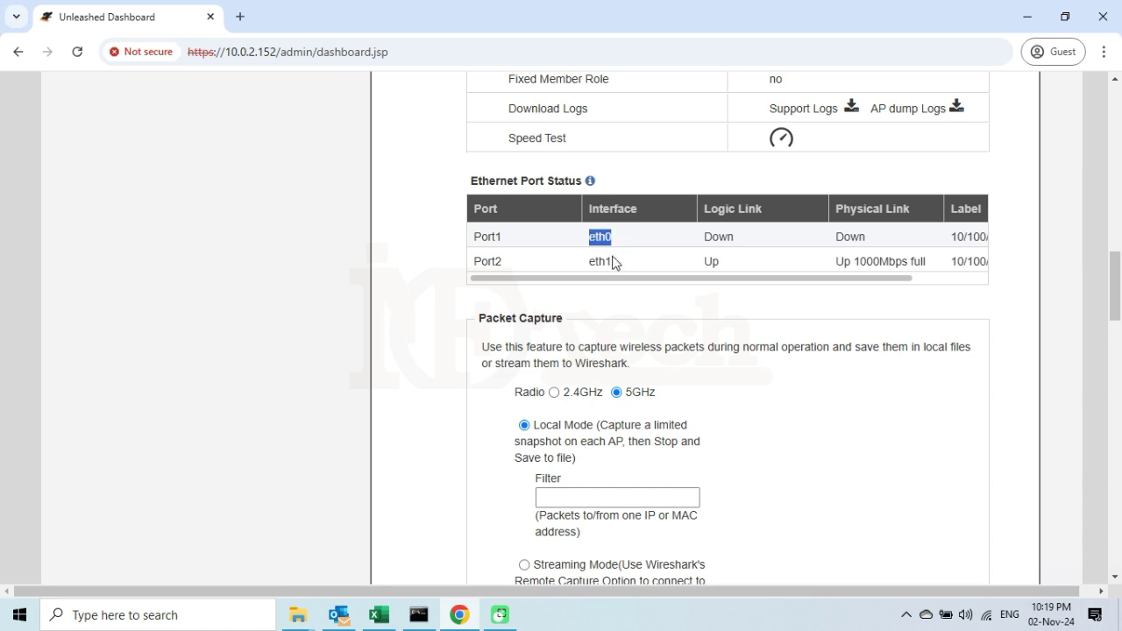
pyautogui.click(719, 236)
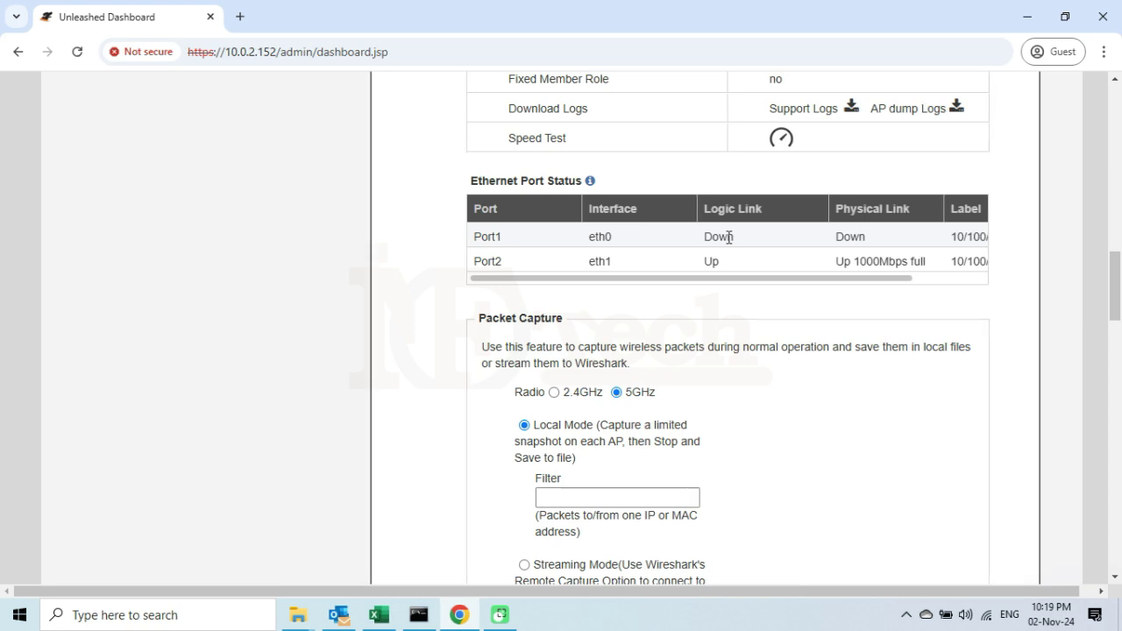
pyautogui.moveTo(612, 266); pyautogui.dragTo(590, 263)
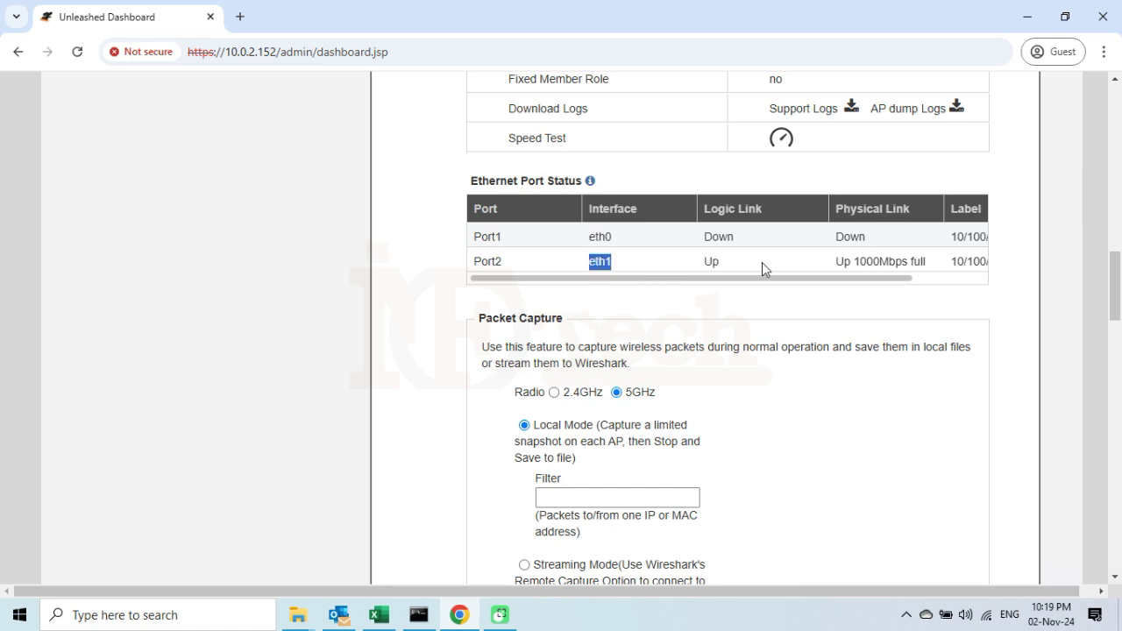
pyautogui.moveTo(854, 262); pyautogui.dragTo(935, 269)
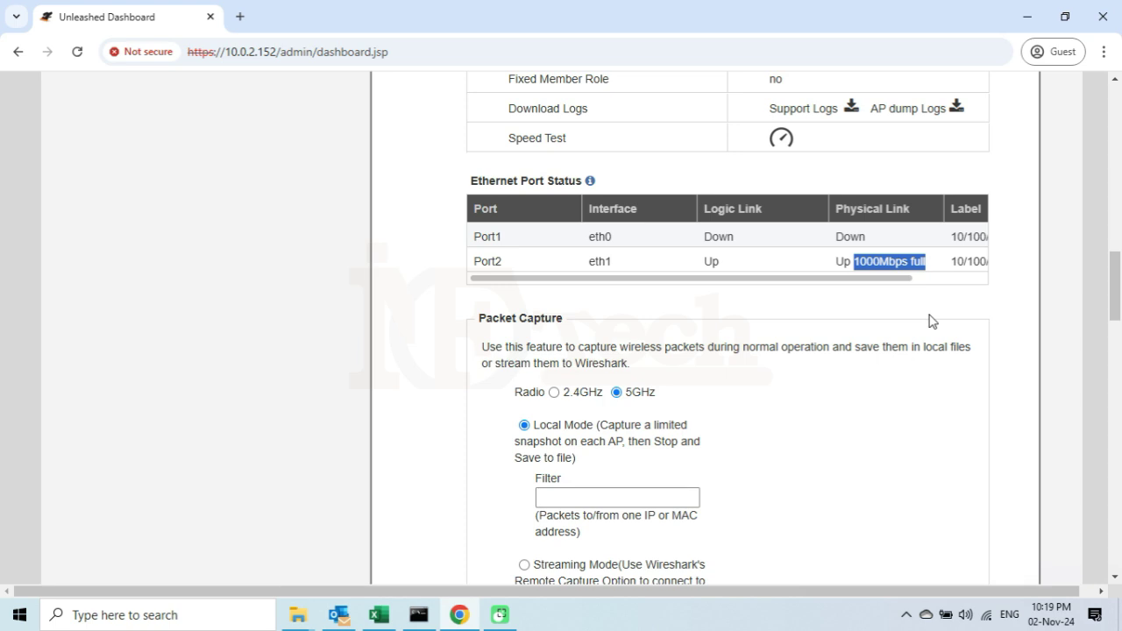
pyautogui.click(905, 309)
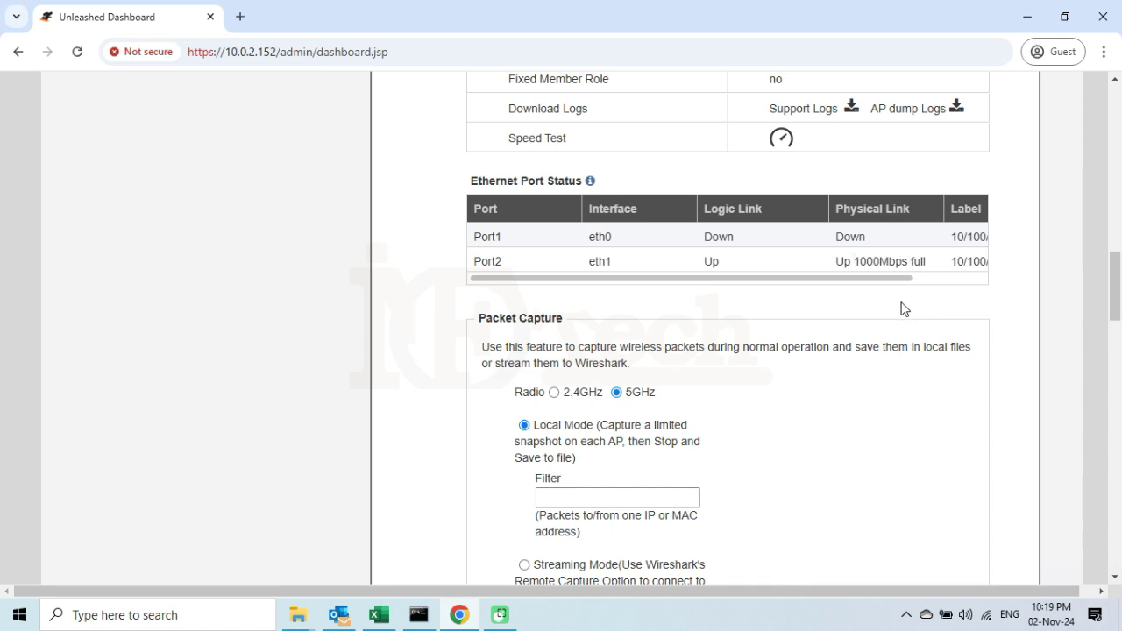
pyautogui.scroll(-10, 904, 309)
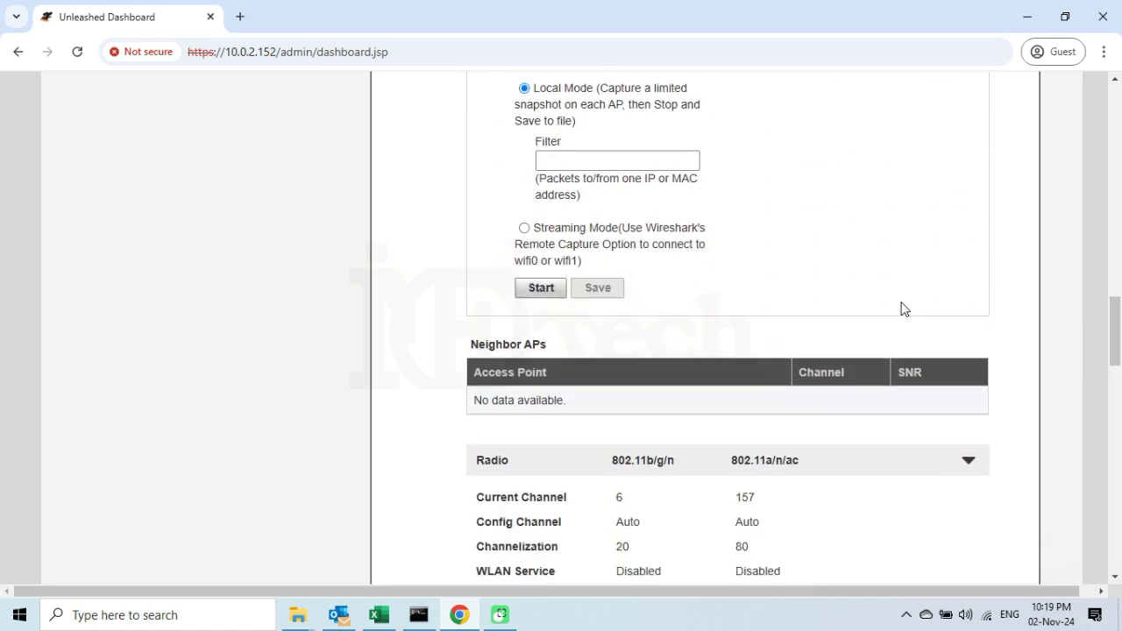
pyautogui.scroll(-6, 903, 310)
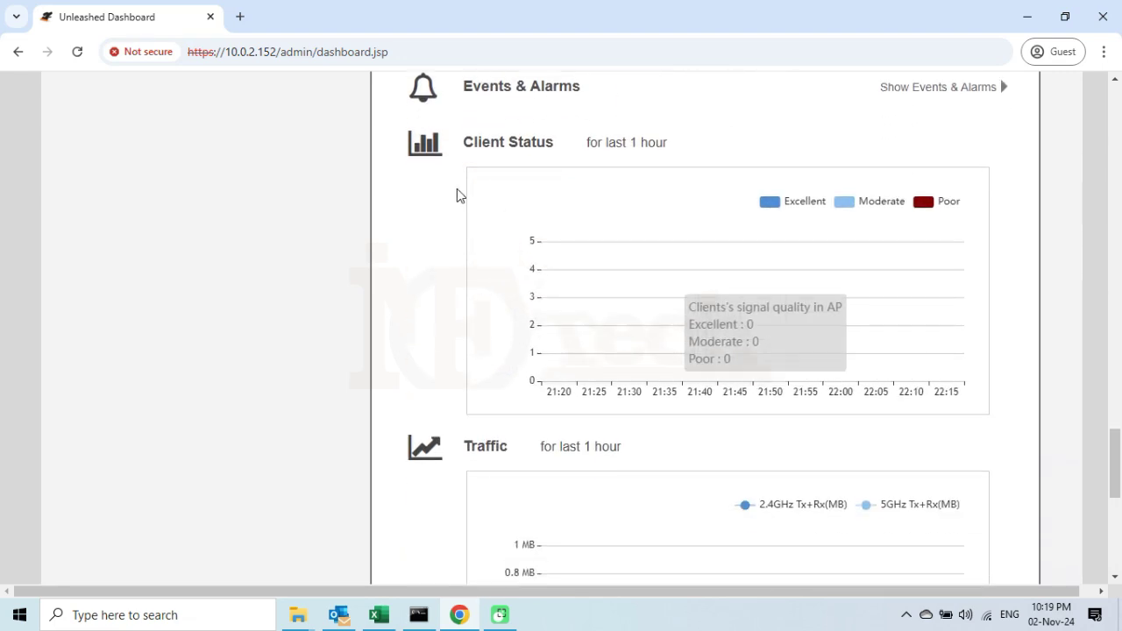
pyautogui.scroll(-2, 469, 145)
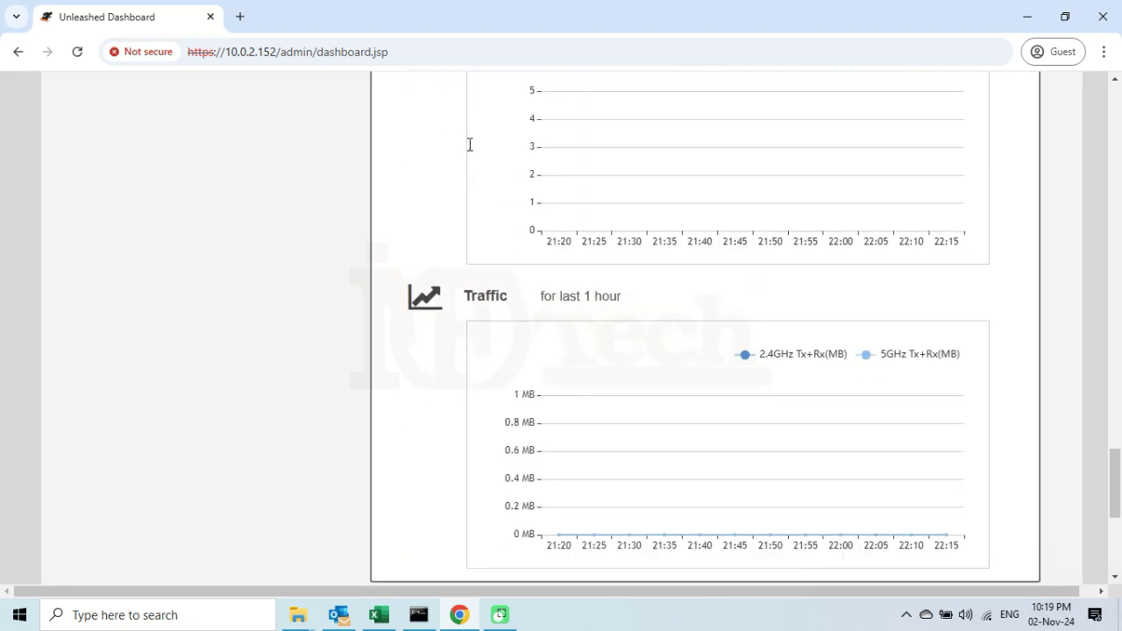
pyautogui.moveTo(463, 280); pyautogui.dragTo(634, 286)
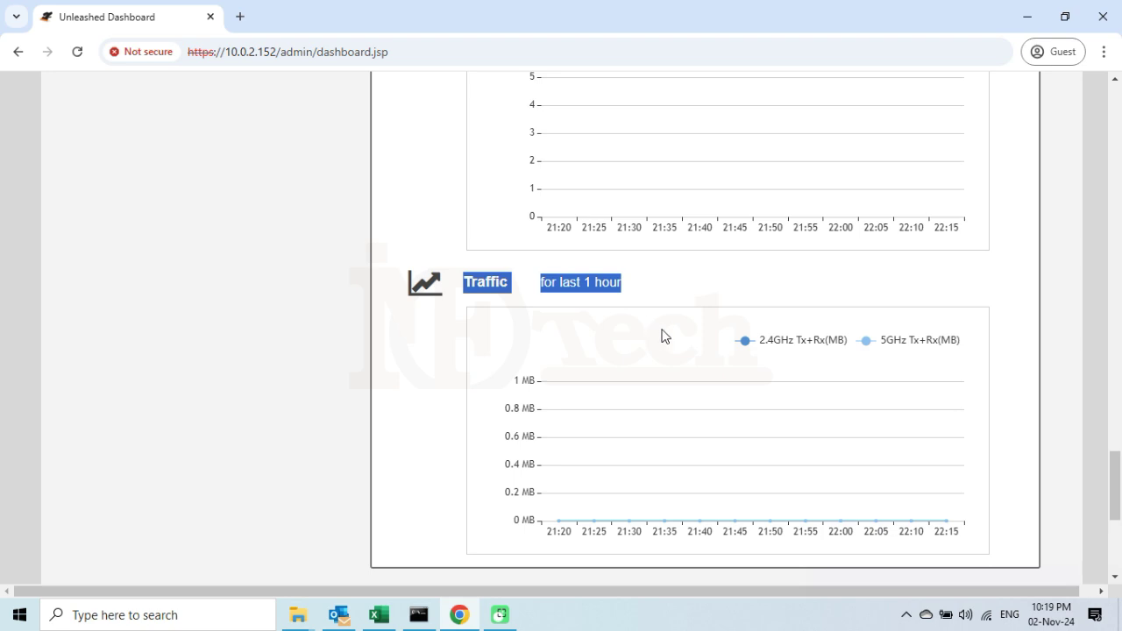
pyautogui.moveTo(797, 430)
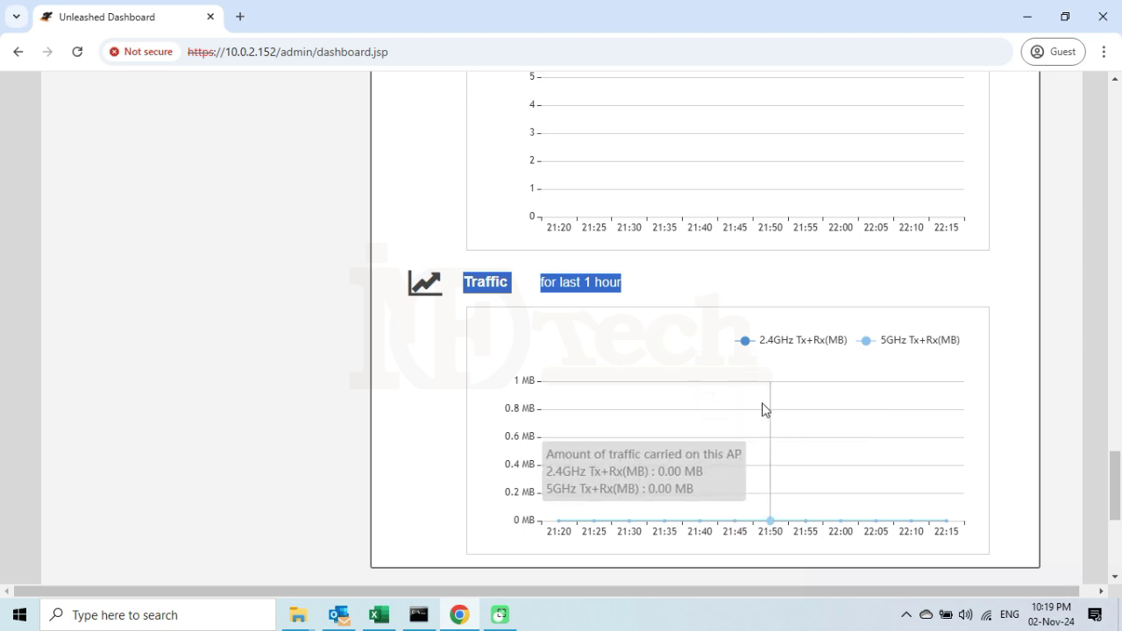
pyautogui.click(731, 275)
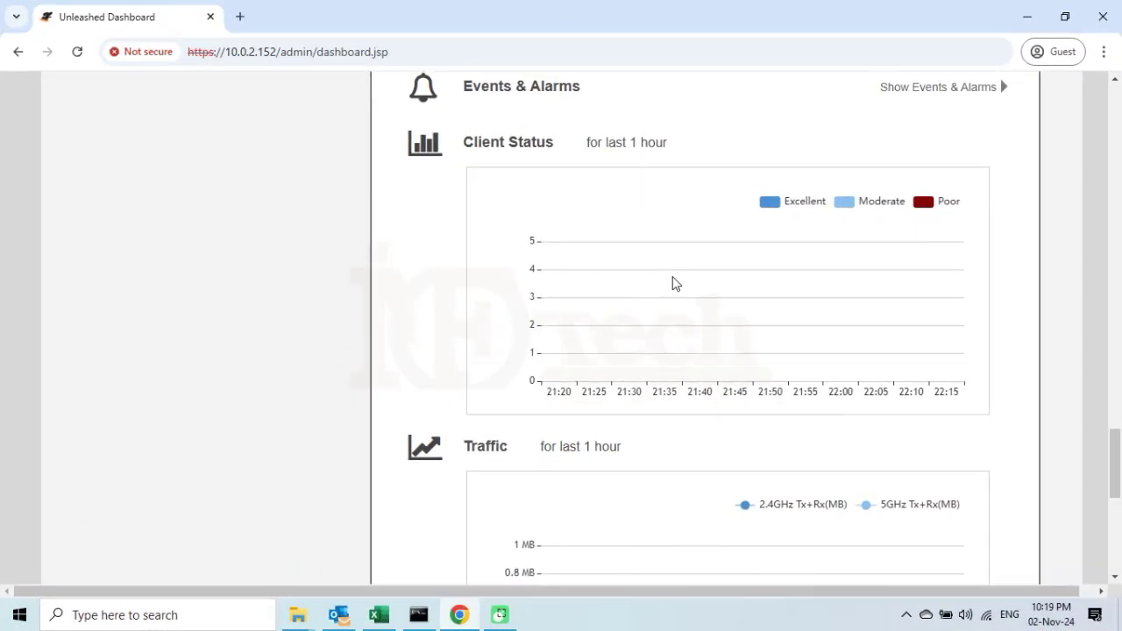
# - Scroll back to the Access Points panel and open Edit AP for RuckusAP2-Test
pyautogui.scroll(10, 675, 284)
pyautogui.scroll(5, 672, 276)
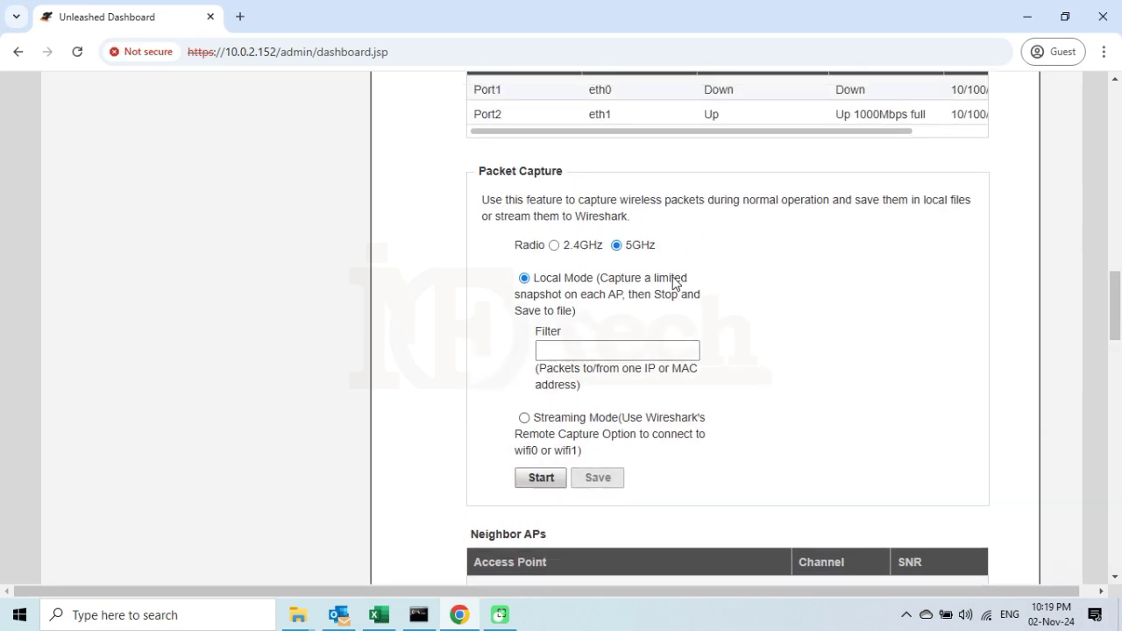
pyautogui.scroll(10, 672, 283)
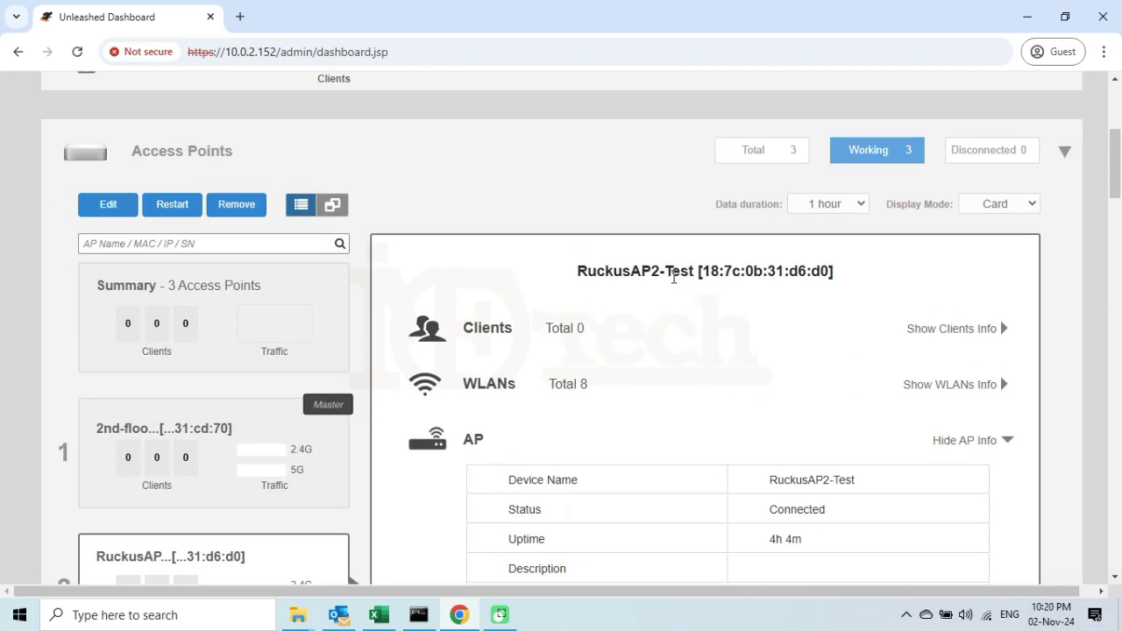
pyautogui.scroll(-1, 673, 279)
pyautogui.scroll(-2, 675, 284)
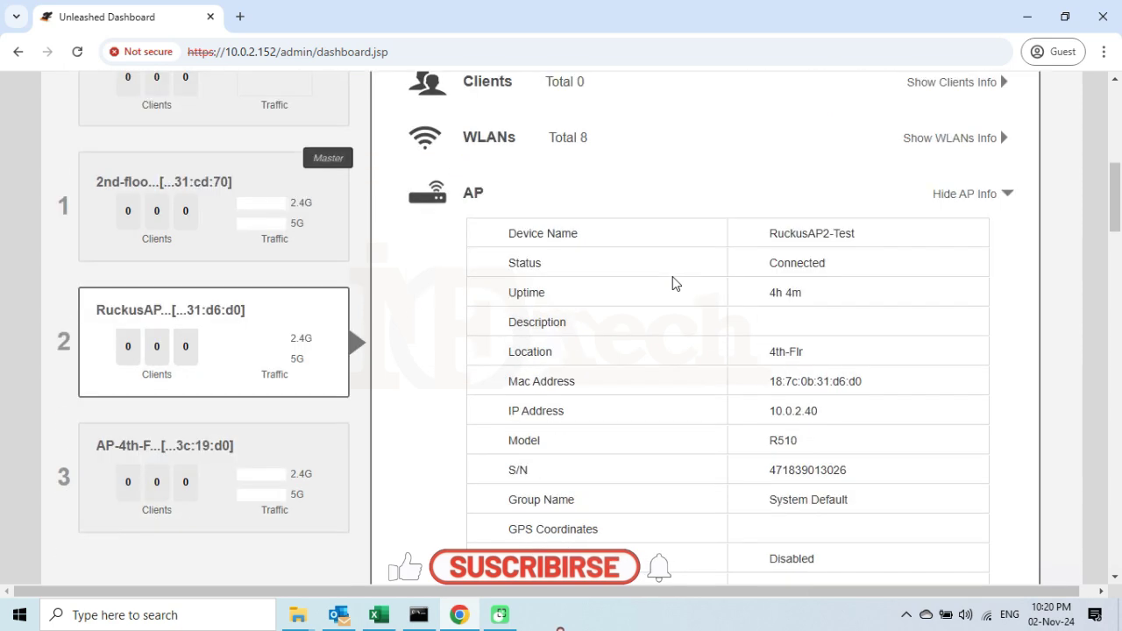
pyautogui.scroll(1, 672, 281)
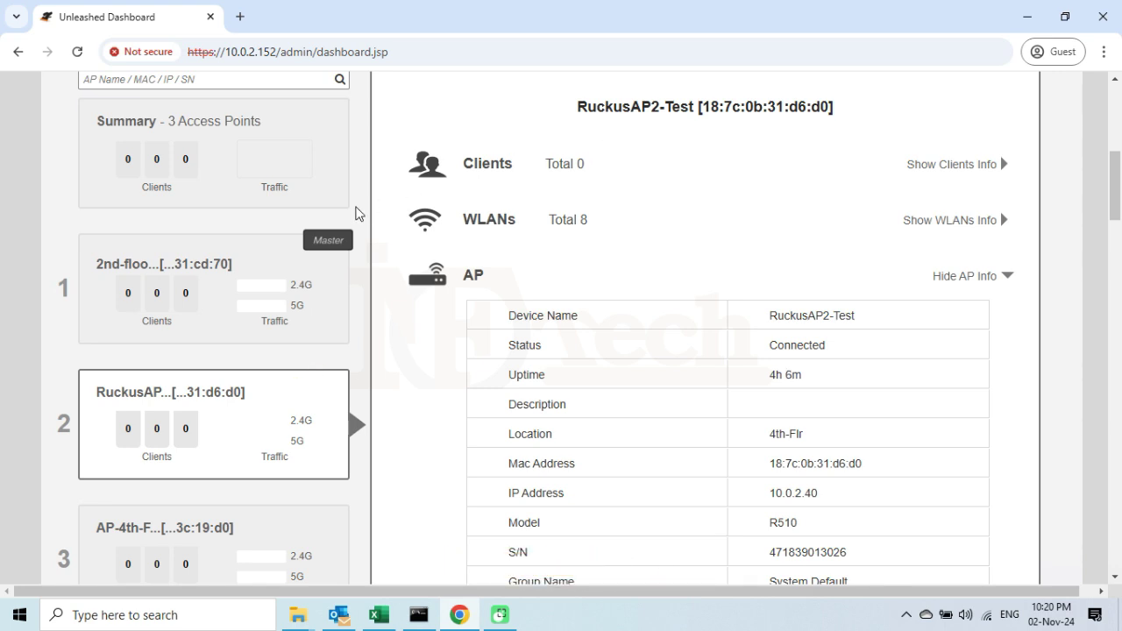
pyautogui.scroll(1, 356, 214)
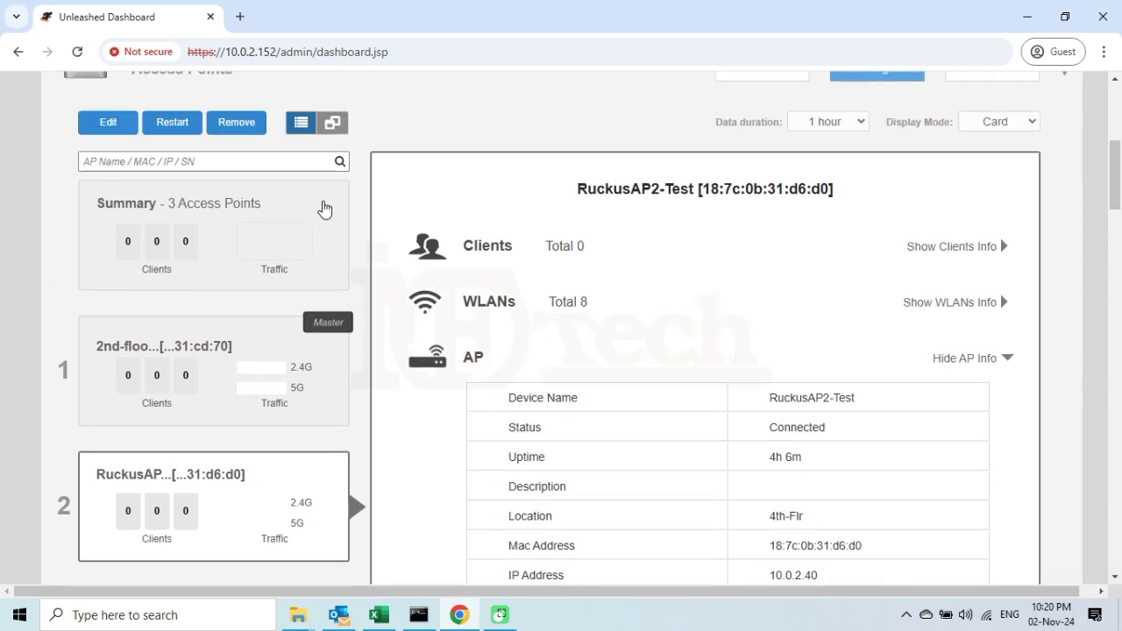
pyautogui.click(120, 133)
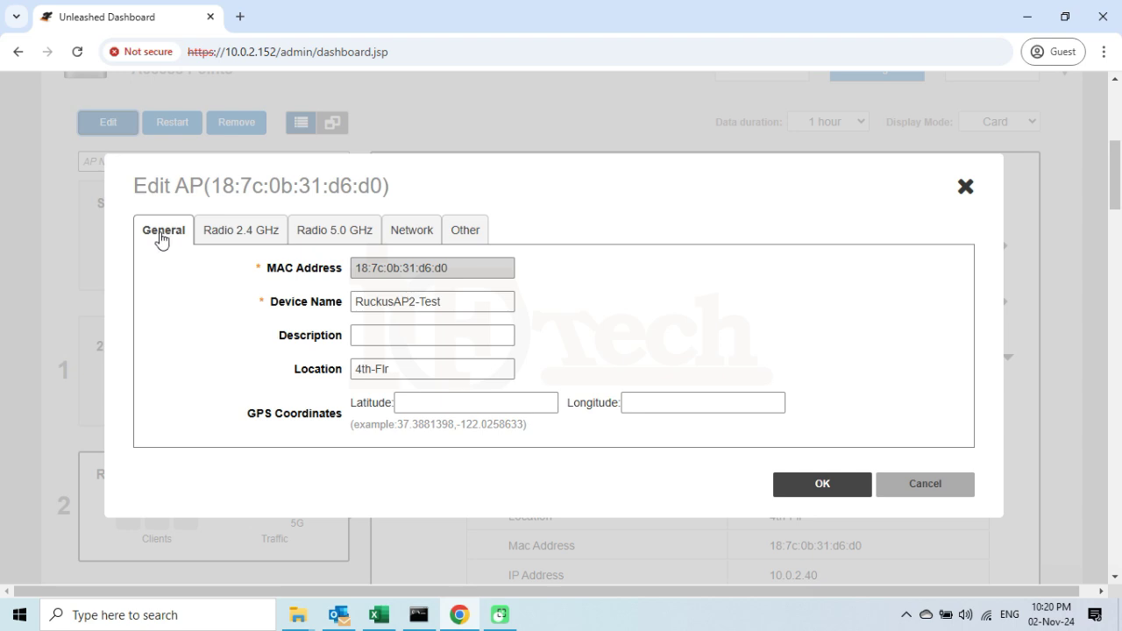
# - Review the MAC, device name, description and 4th-Flr location, then show Radio 2.4 GHz settings
pyautogui.doubleClick(303, 268)
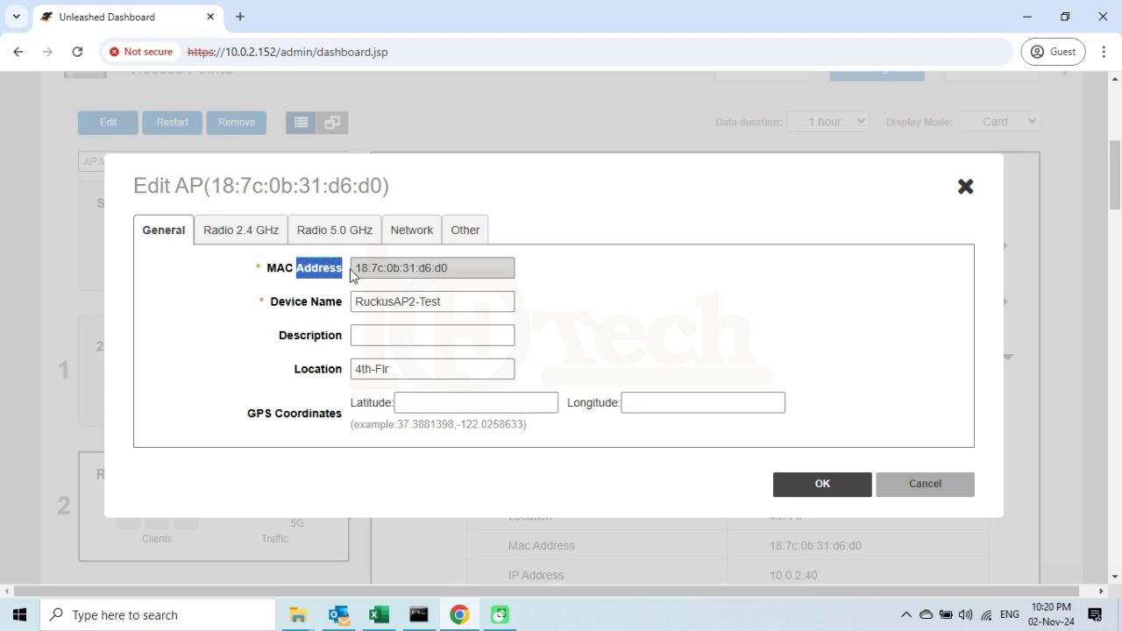
pyautogui.click(468, 303)
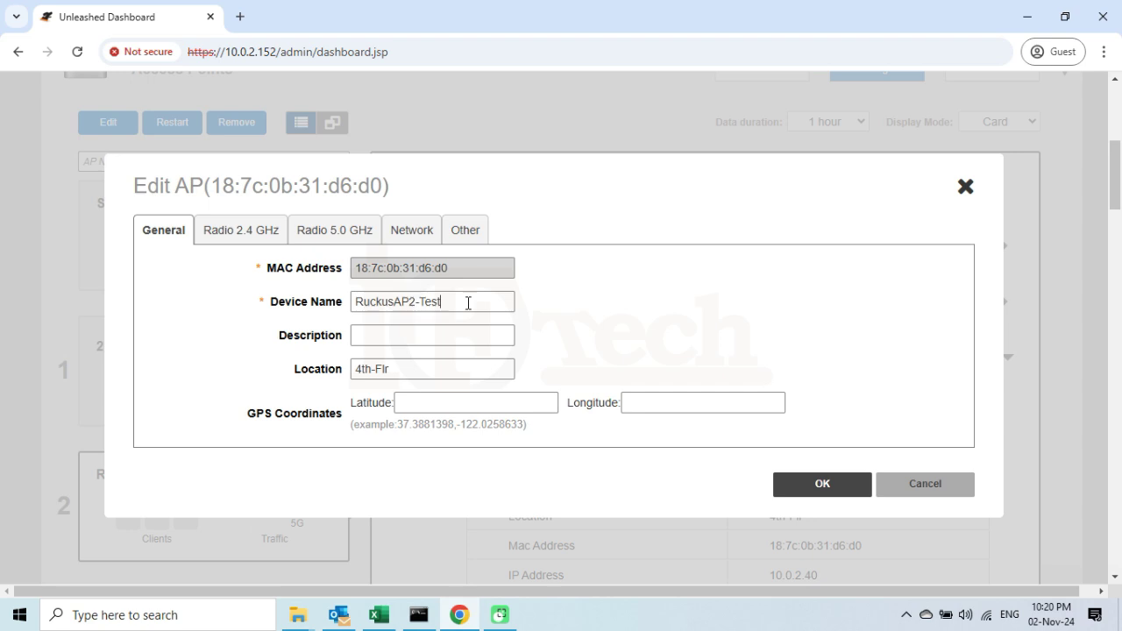
pyautogui.tripleClick(373, 301)
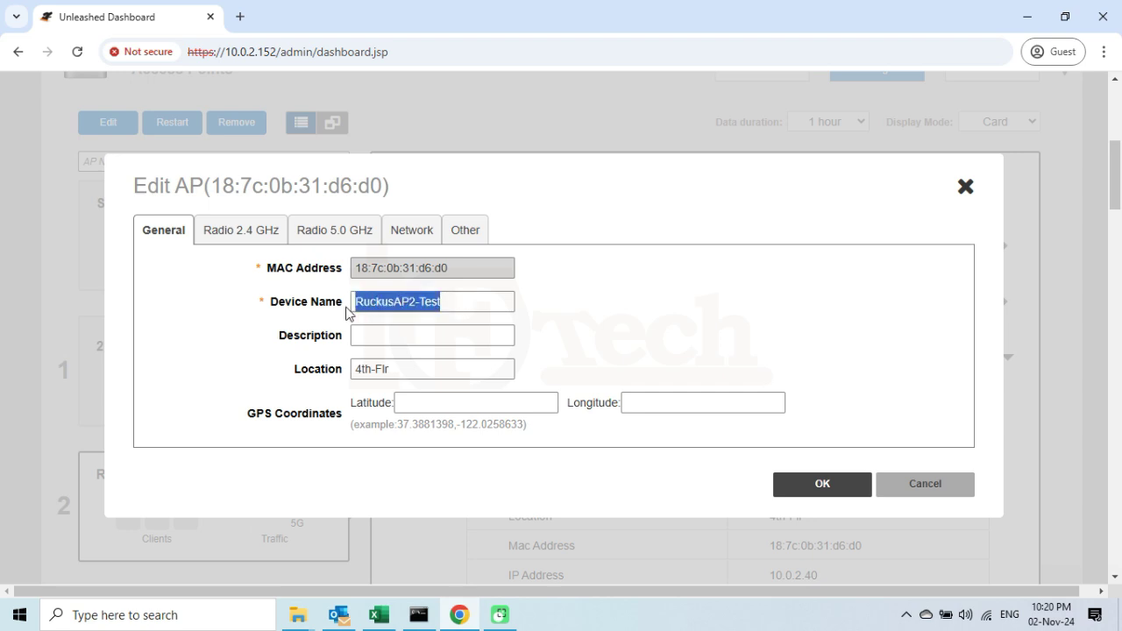
pyautogui.click(422, 336)
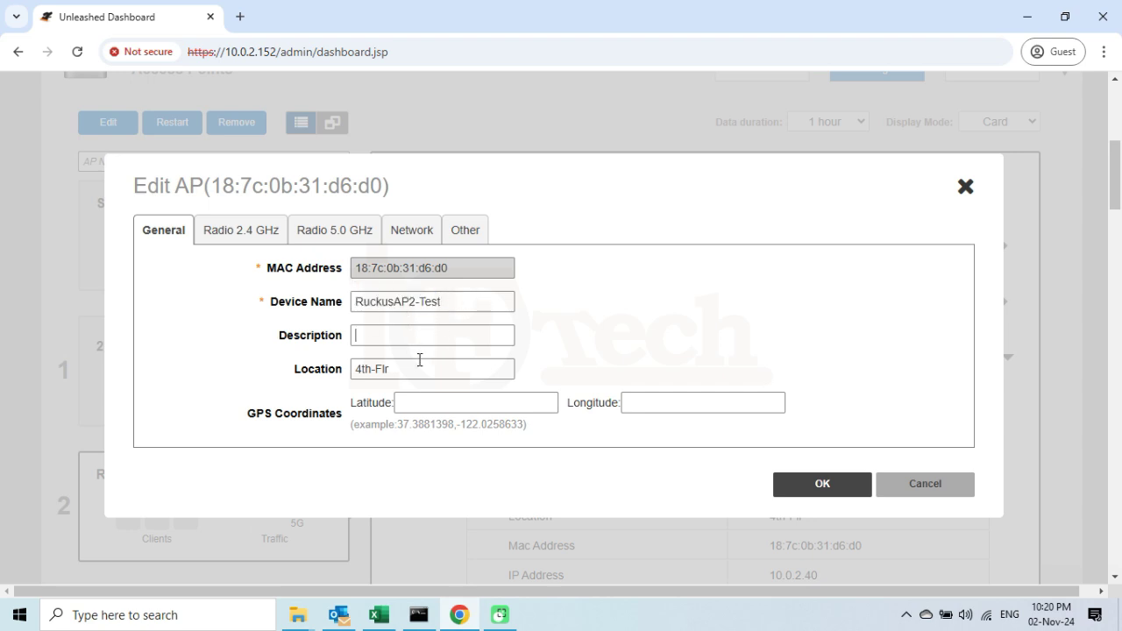
pyautogui.click(413, 370)
pyautogui.click(253, 243)
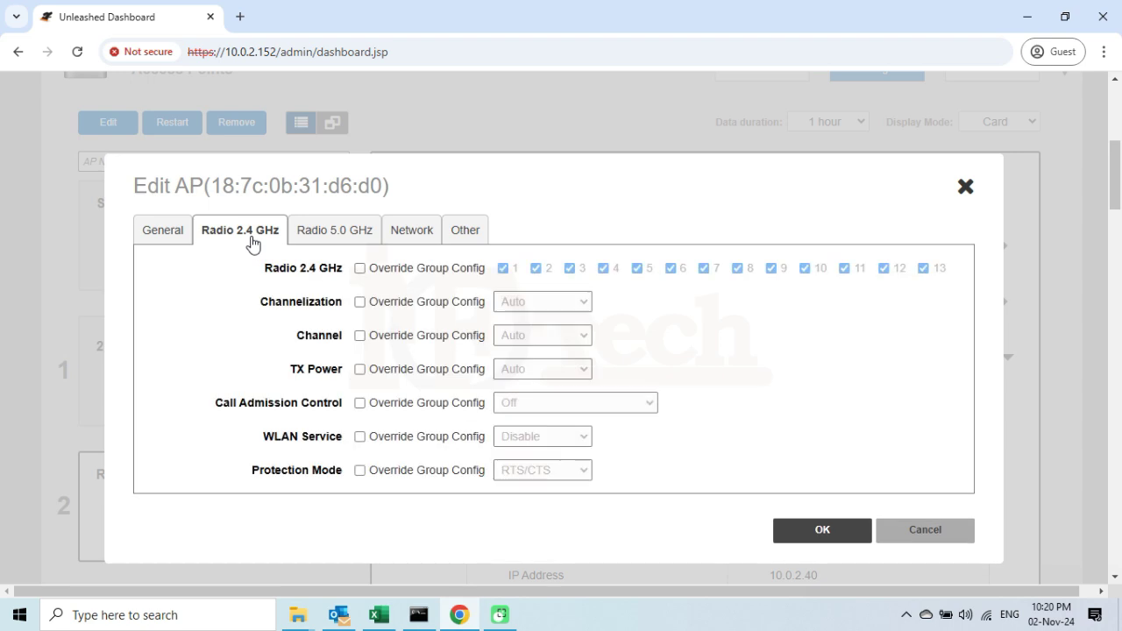
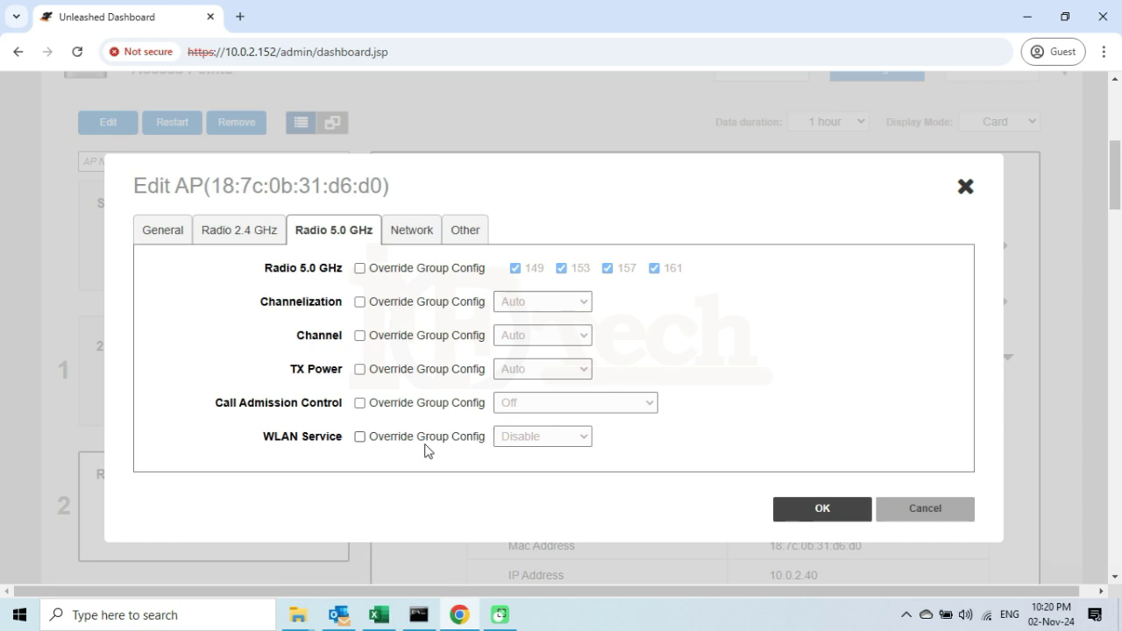
# - On the Network tab, try DHCP and Manual IPv4 addressing, then return to Keep AP's setting
pyautogui.click(419, 233)
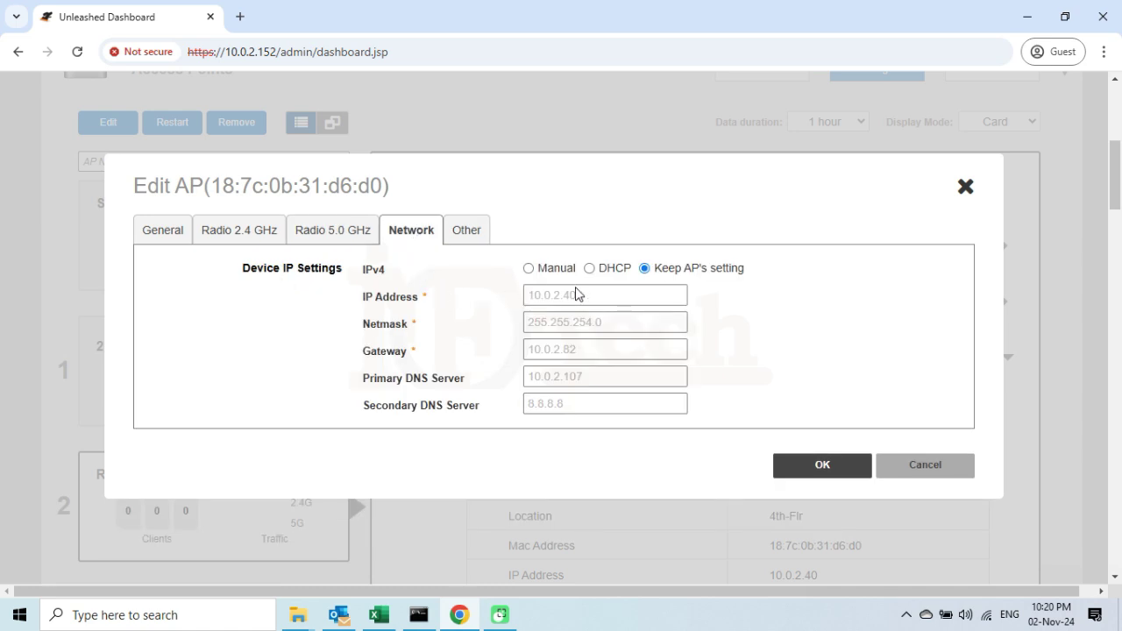
pyautogui.moveTo(745, 272); pyautogui.dragTo(659, 276)
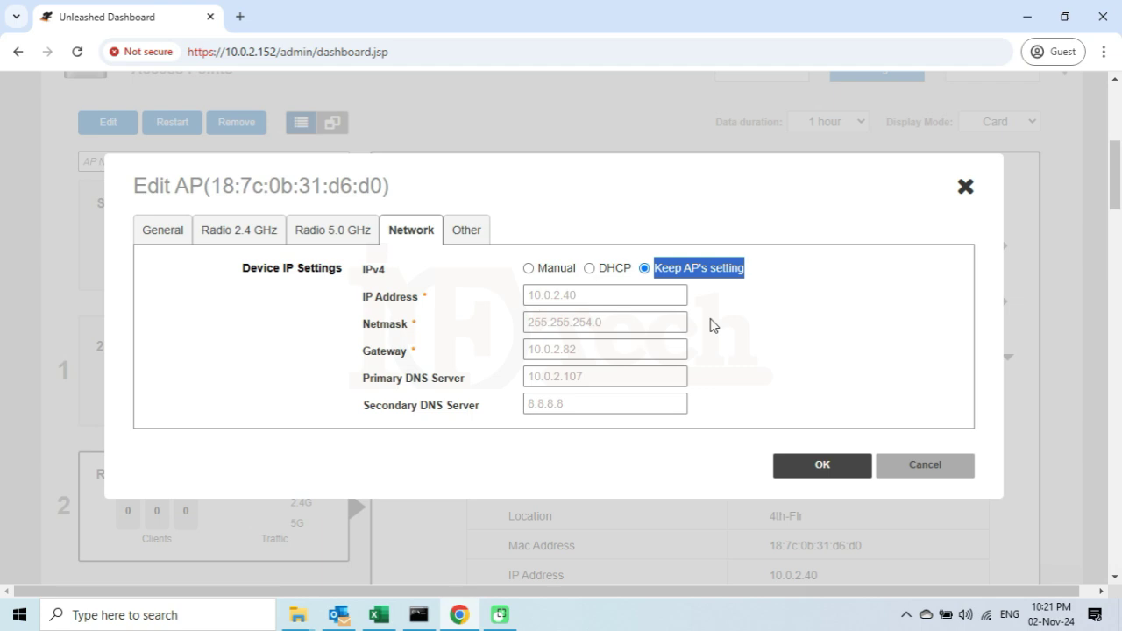
pyautogui.click(590, 269)
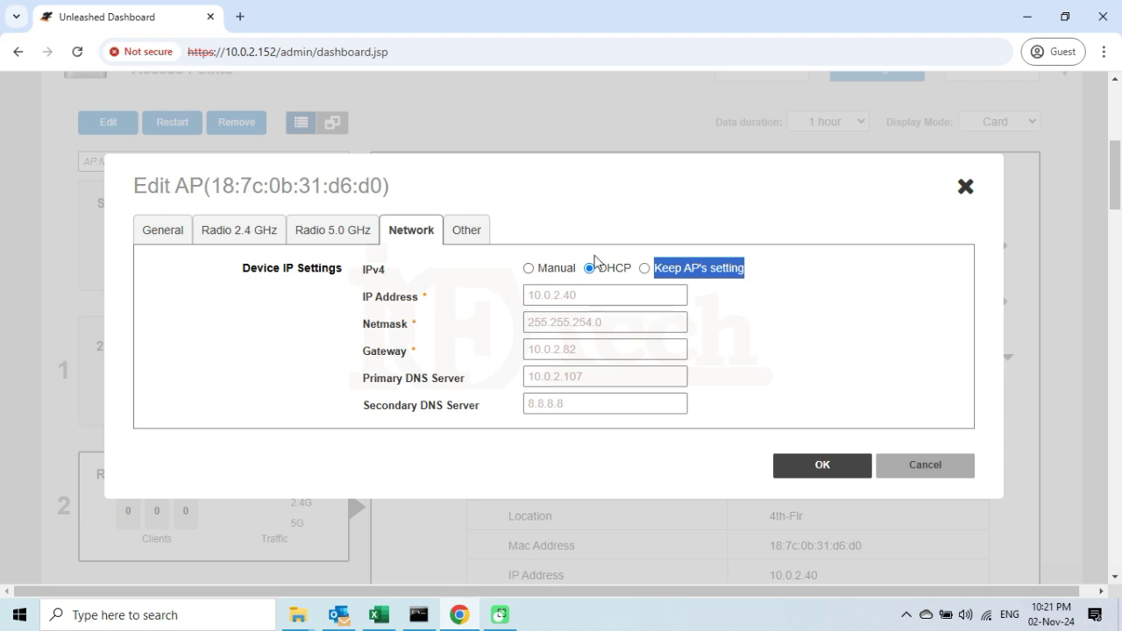
pyautogui.click(596, 259)
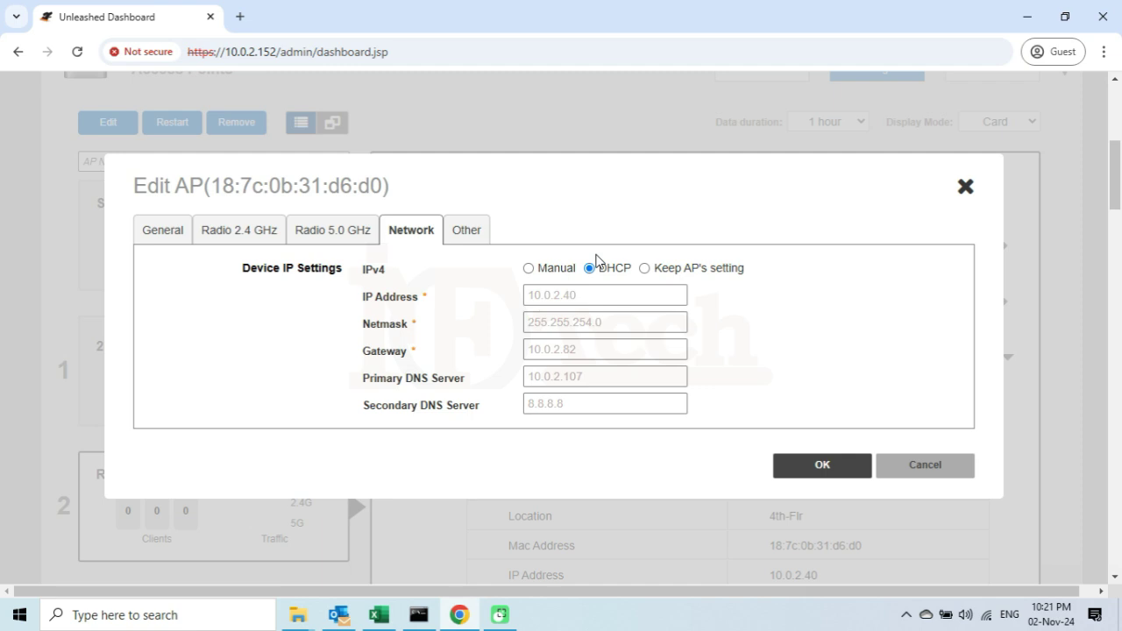
pyautogui.click(530, 268)
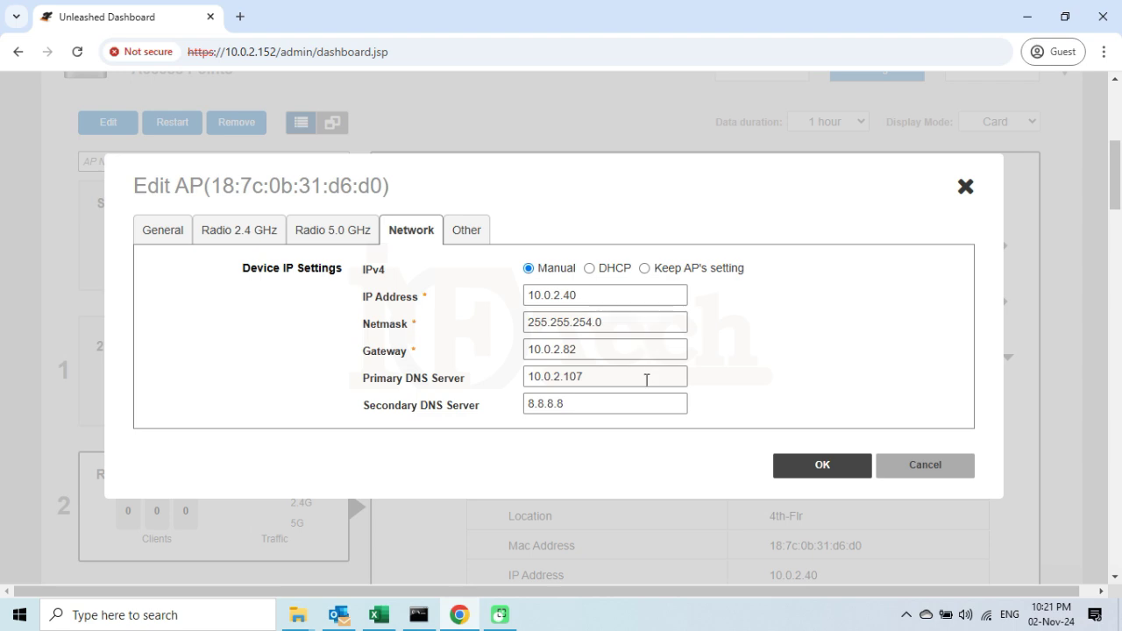
pyautogui.click(645, 269)
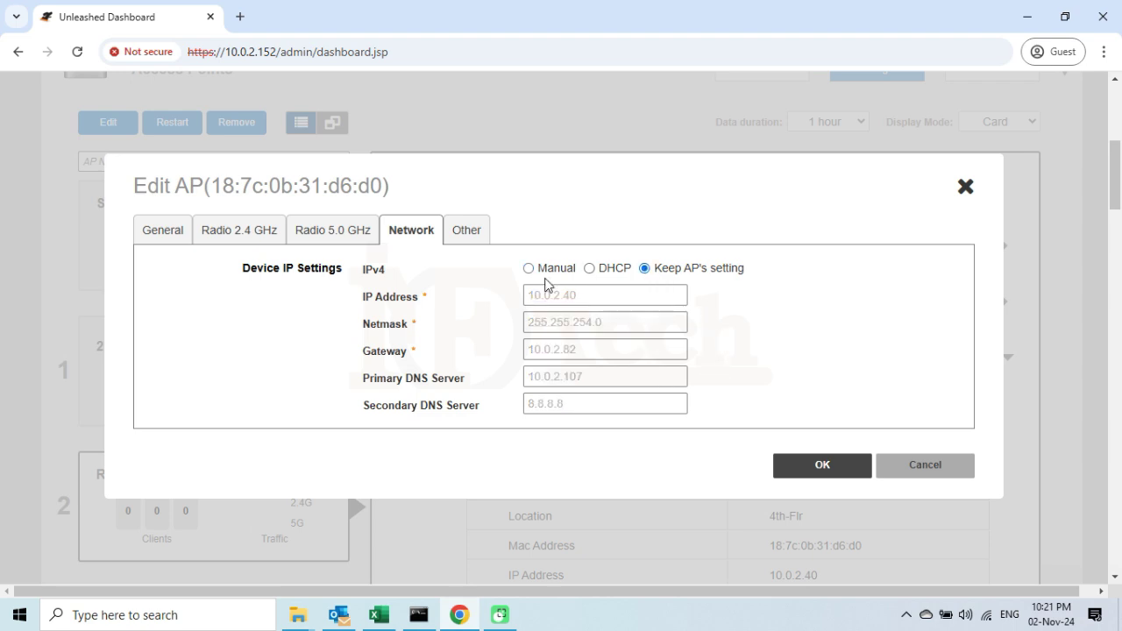
# - Review the Other tab's Bonjour Gateway and Status LEDs options, then cancel the Edit AP dialog
pyautogui.click(466, 231)
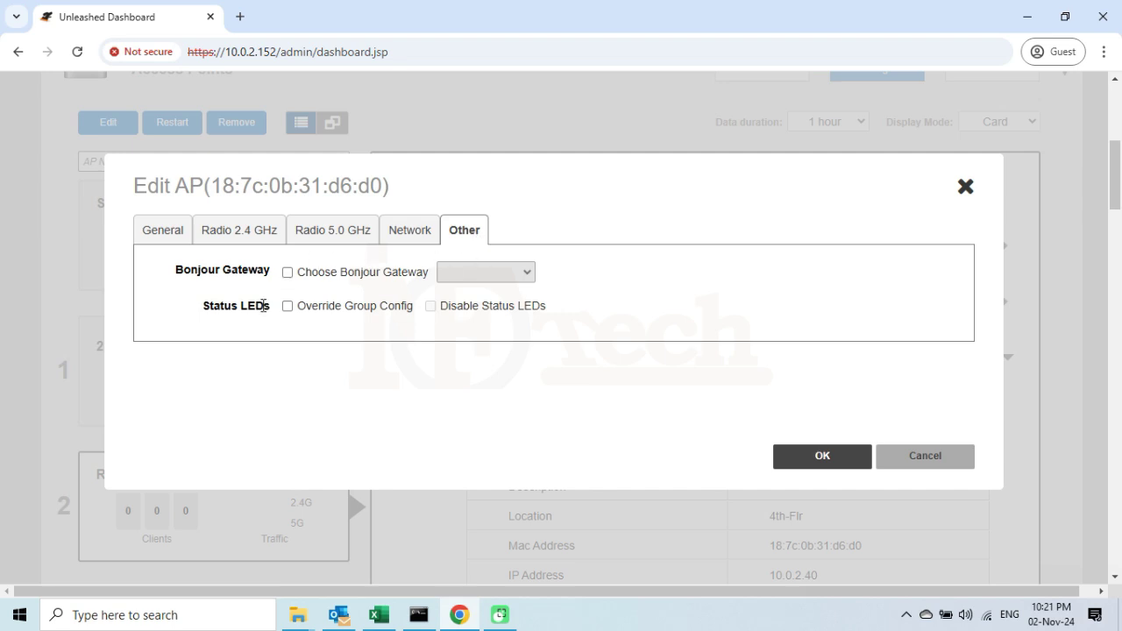
pyautogui.moveTo(210, 306); pyautogui.dragTo(260, 304)
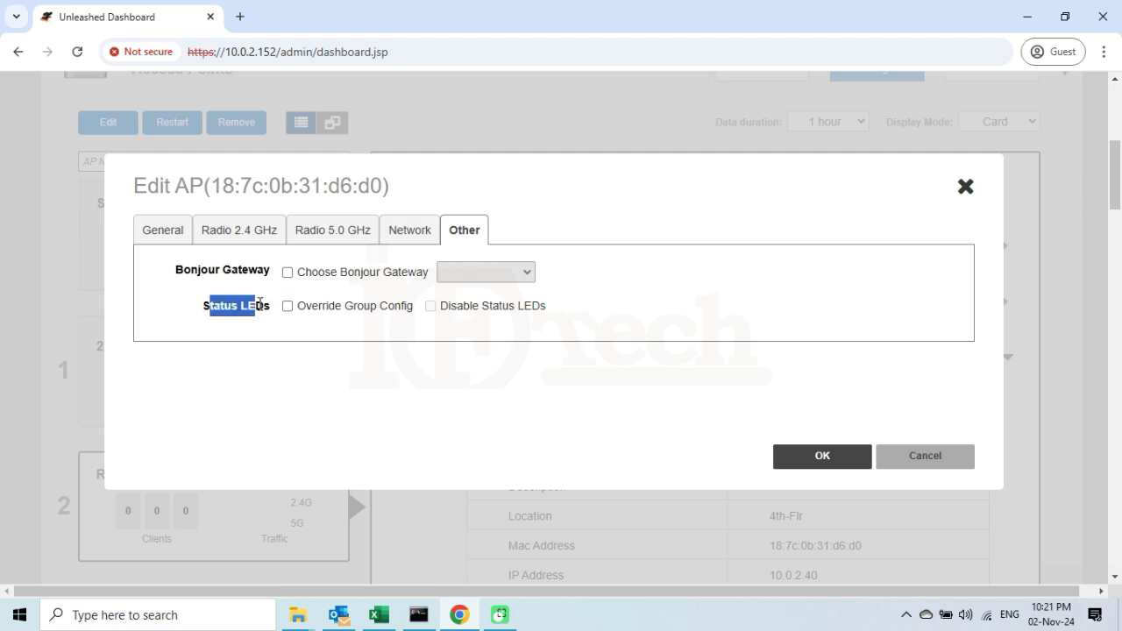
pyautogui.click(454, 383)
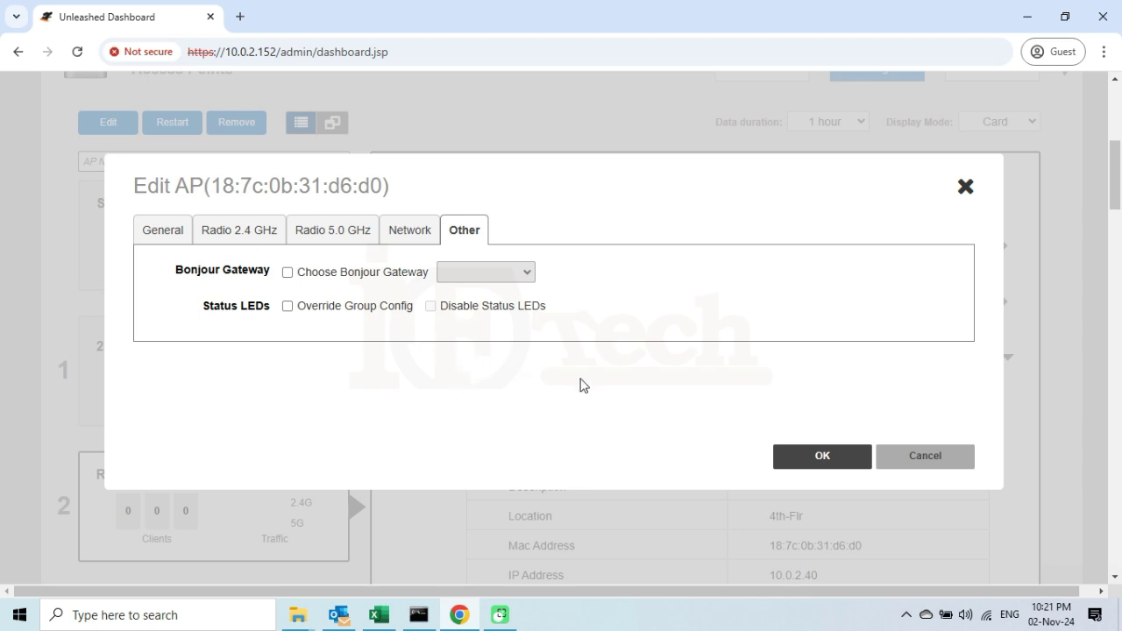
pyautogui.click(923, 457)
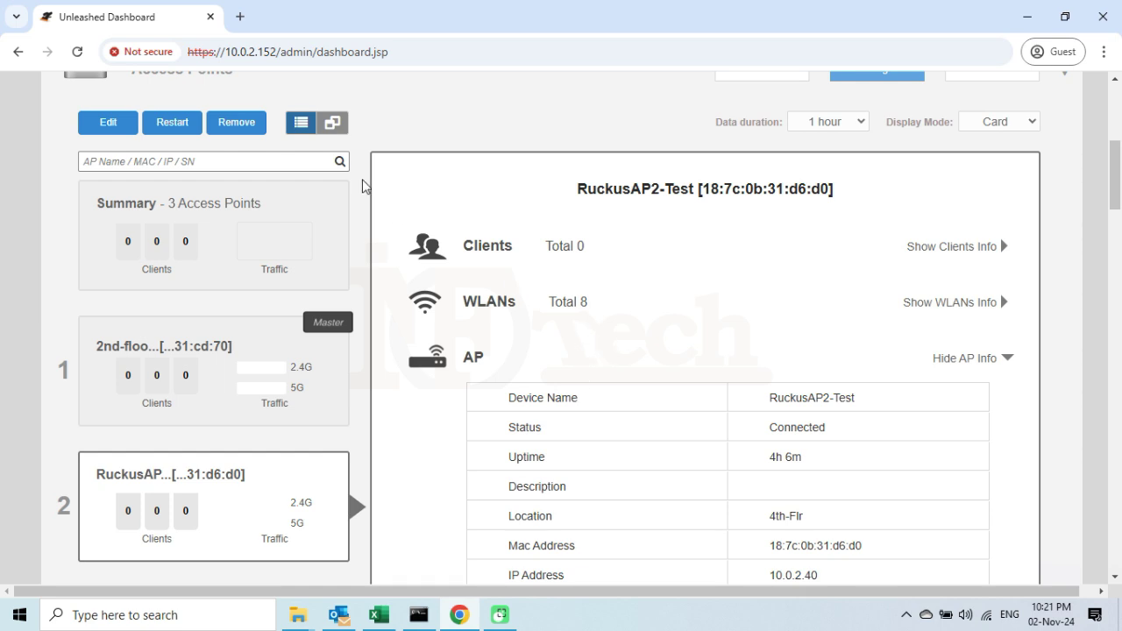
# - Switch to Group View and inspect the System Default, grp-2nd-flr and 4TH-Flr group cards
pyautogui.click(334, 124)
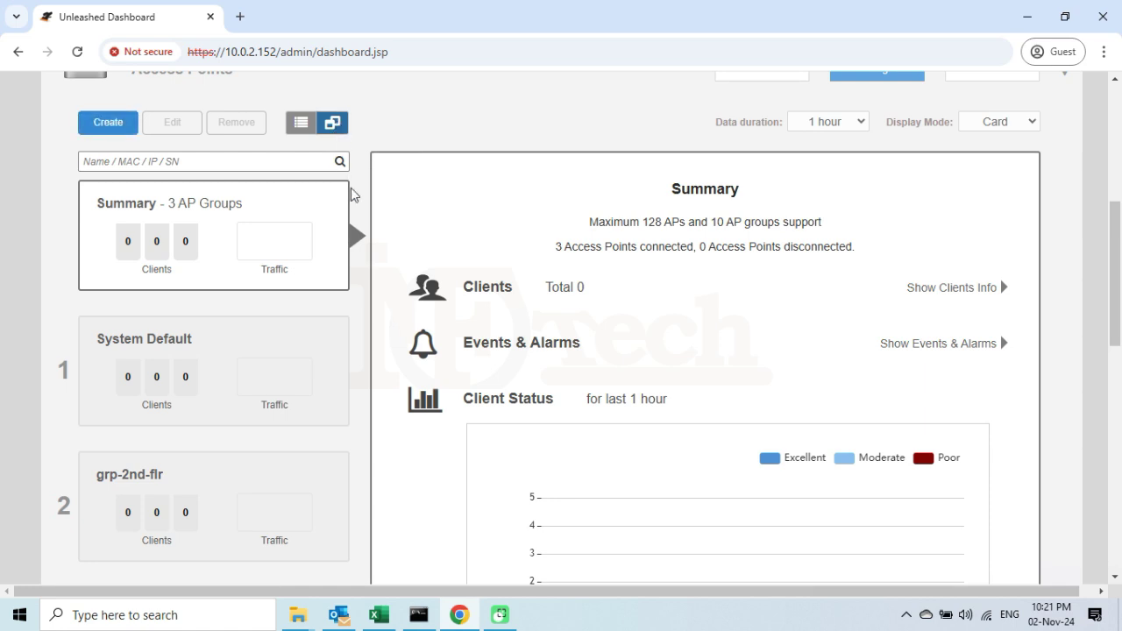
pyautogui.moveTo(272, 266)
pyautogui.scroll(-2, 221, 237)
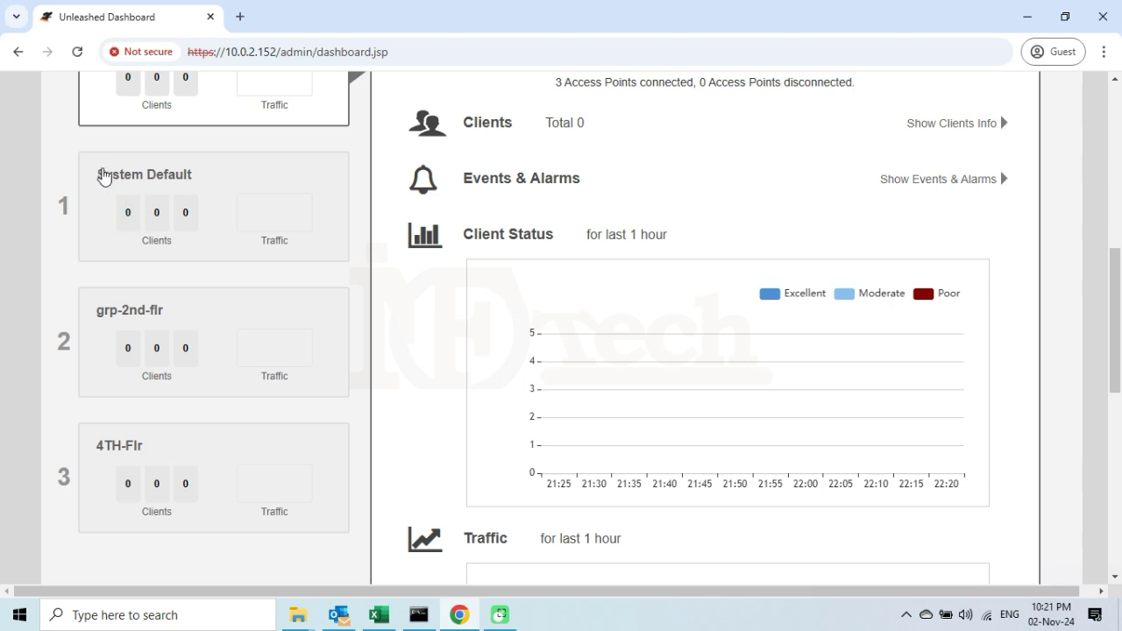
pyautogui.click(260, 181)
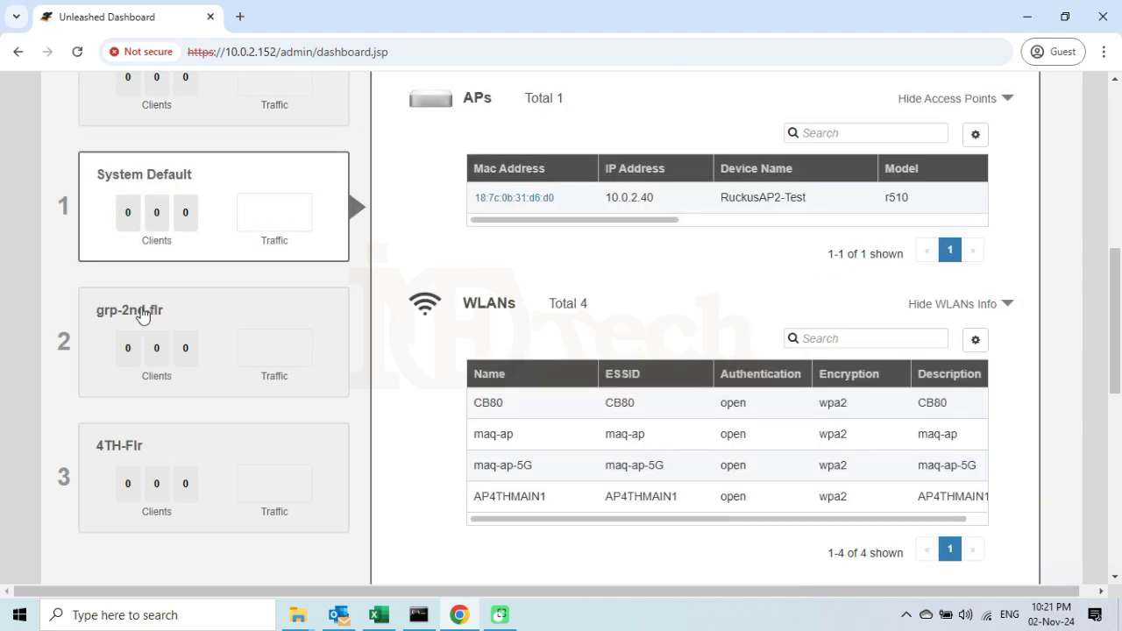
pyautogui.click(257, 318)
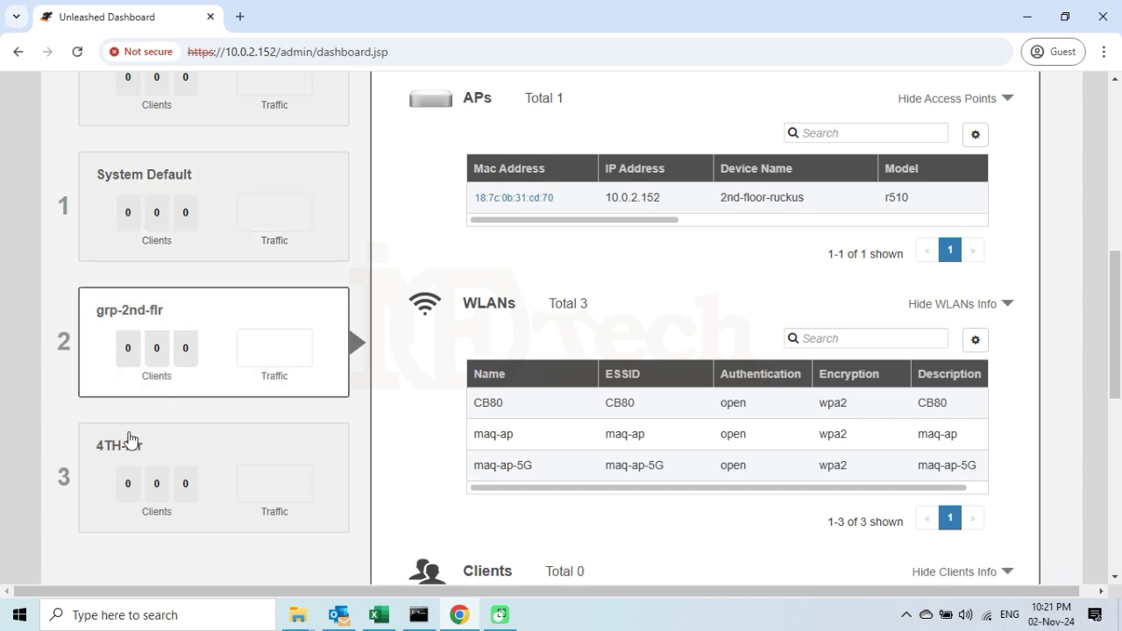
pyautogui.click(189, 443)
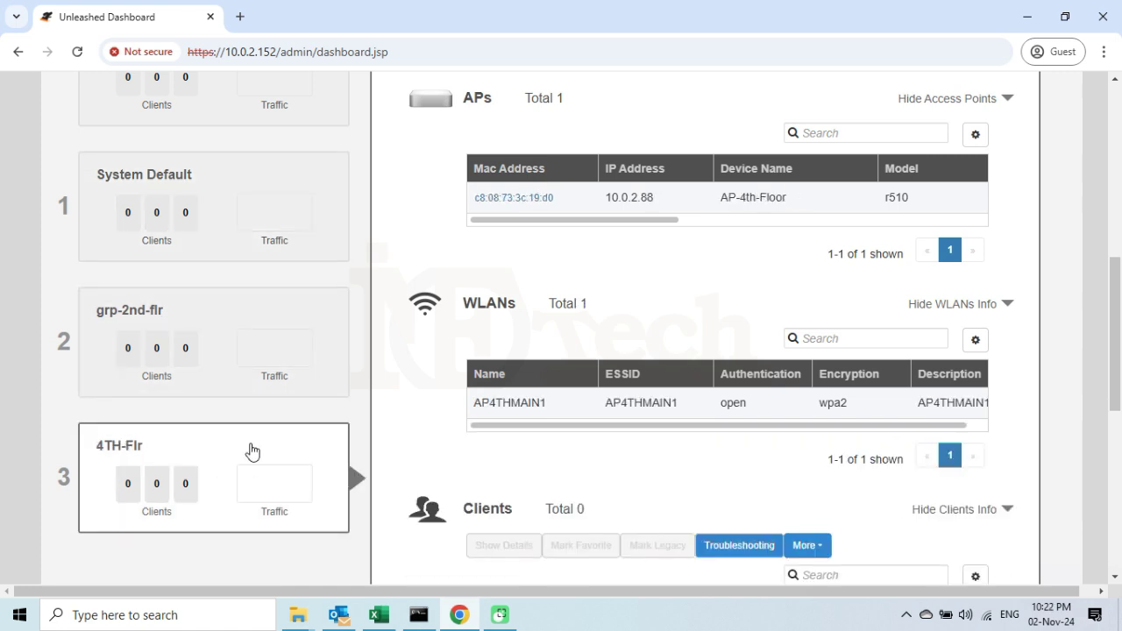
pyautogui.scroll(2, 270, 457)
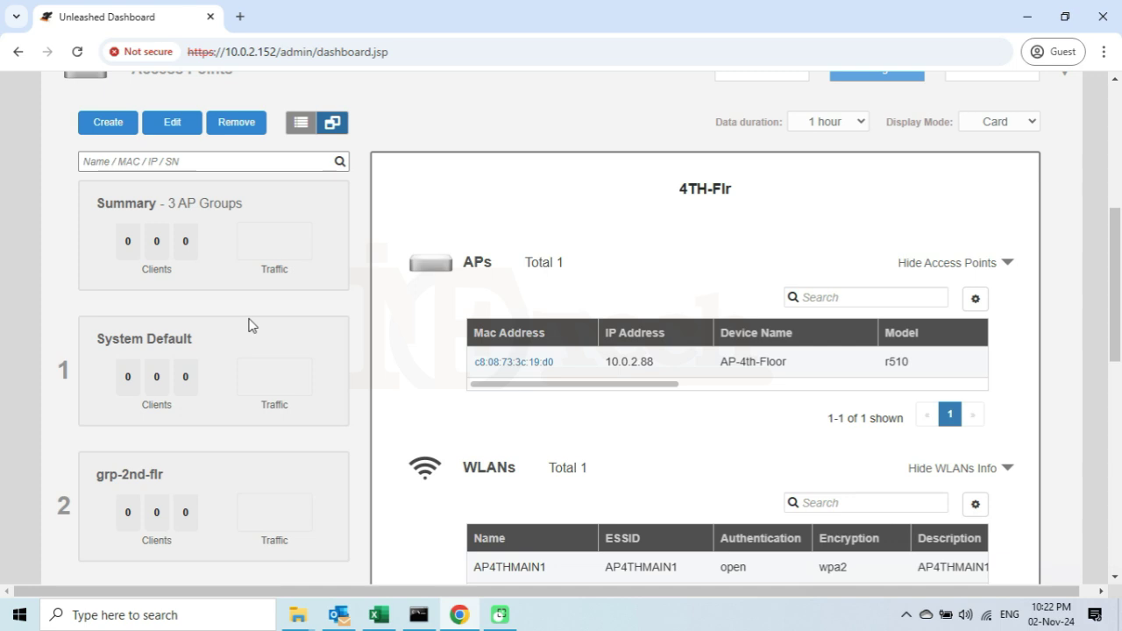
# - Check System Default's APs table showing RuckusAP2-Test at 10.0.2.40, then edit the group
pyautogui.click(250, 334)
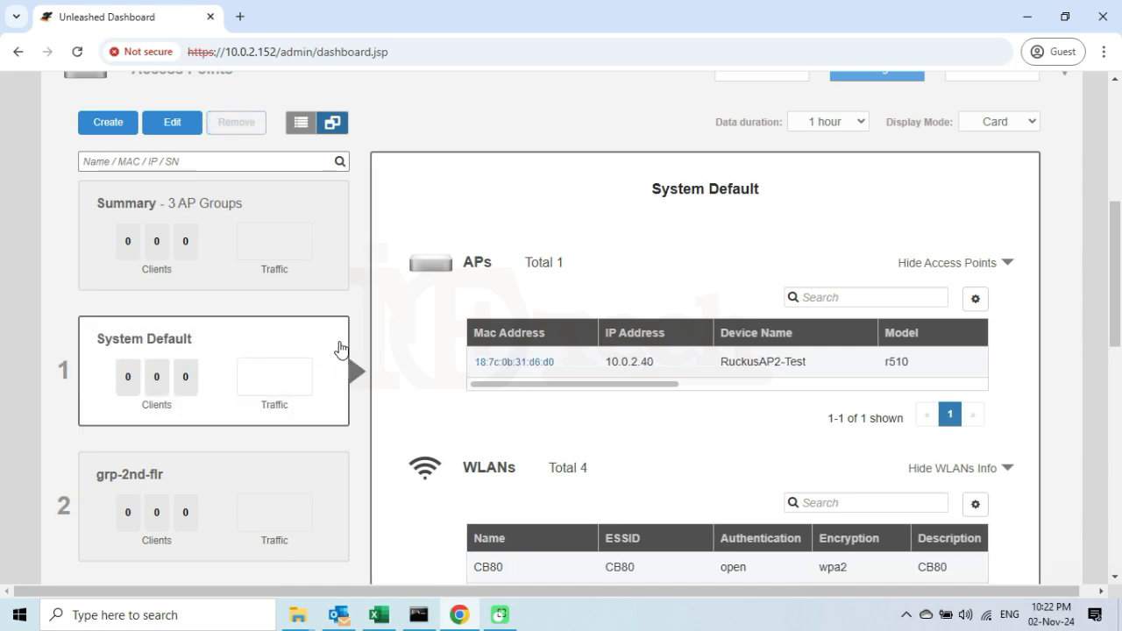
pyautogui.moveTo(465, 262); pyautogui.dragTo(580, 277)
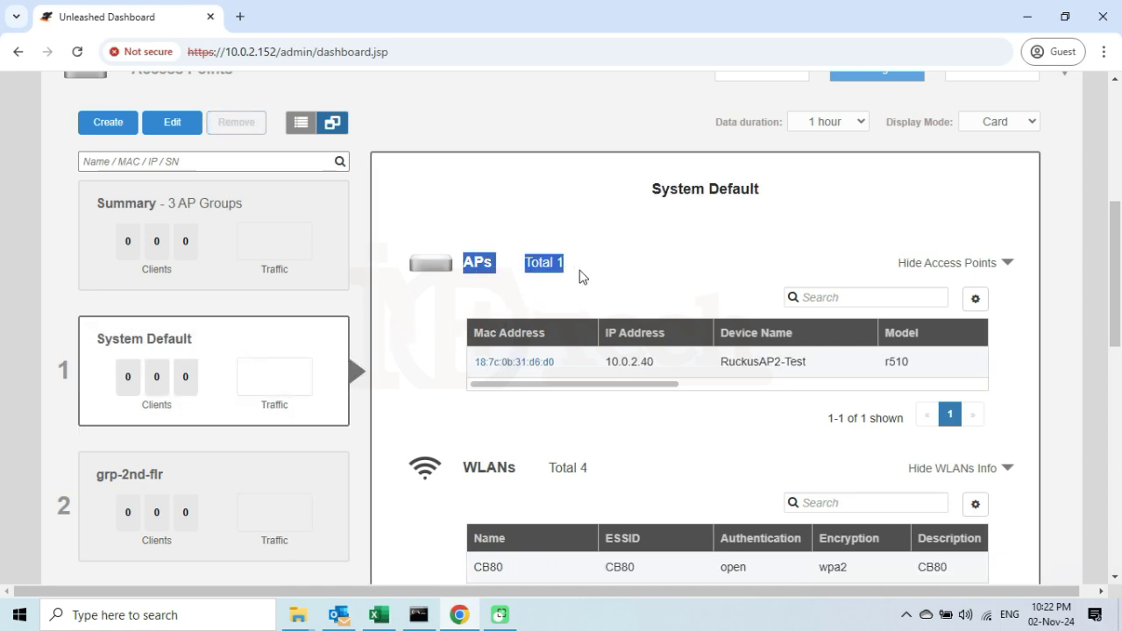
pyautogui.moveTo(605, 361); pyautogui.dragTo(656, 371)
pyautogui.moveTo(723, 362); pyautogui.dragTo(824, 372)
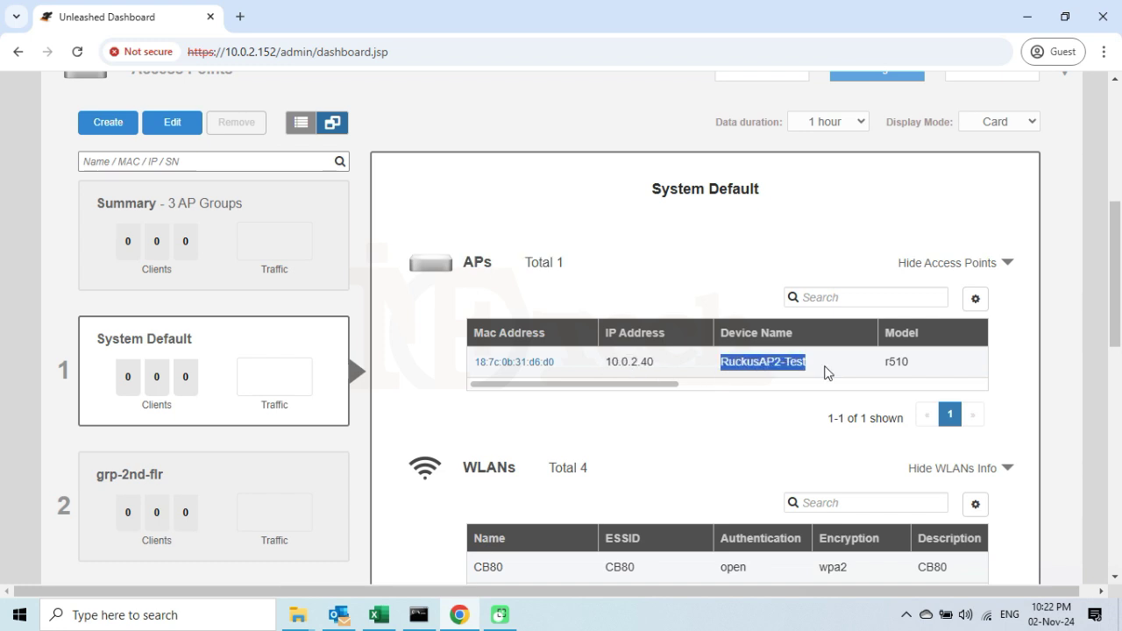
pyautogui.click(425, 383)
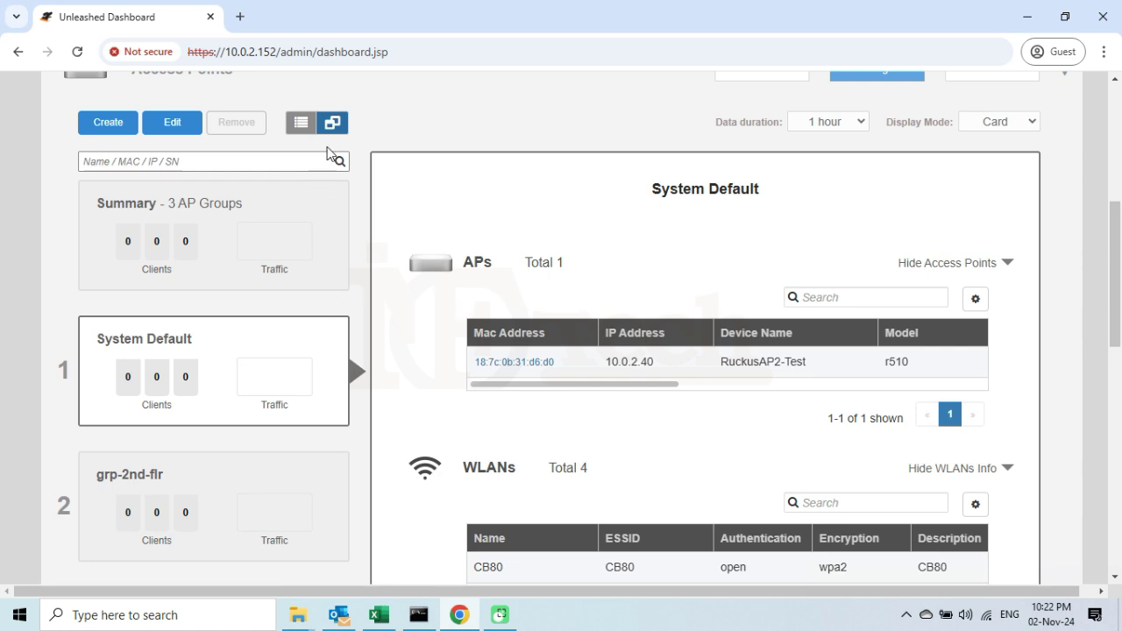
pyautogui.click(182, 129)
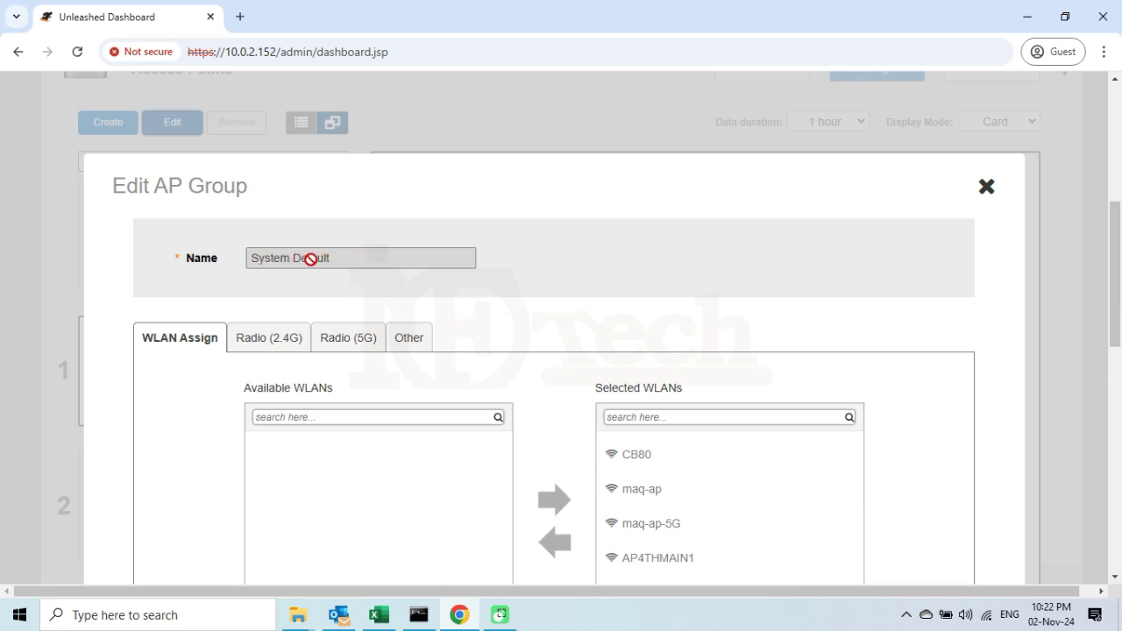
# - Step through the group's Radio (2.4G), Radio (5G) and Other settings tabs
pyautogui.scroll(-1, 312, 356)
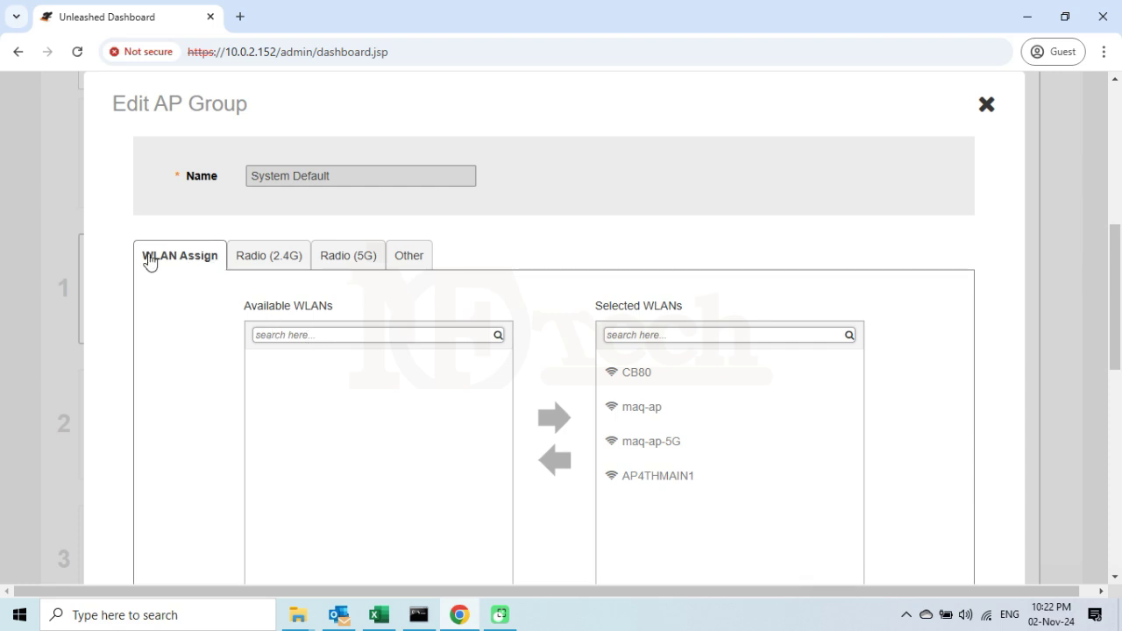
pyautogui.click(268, 260)
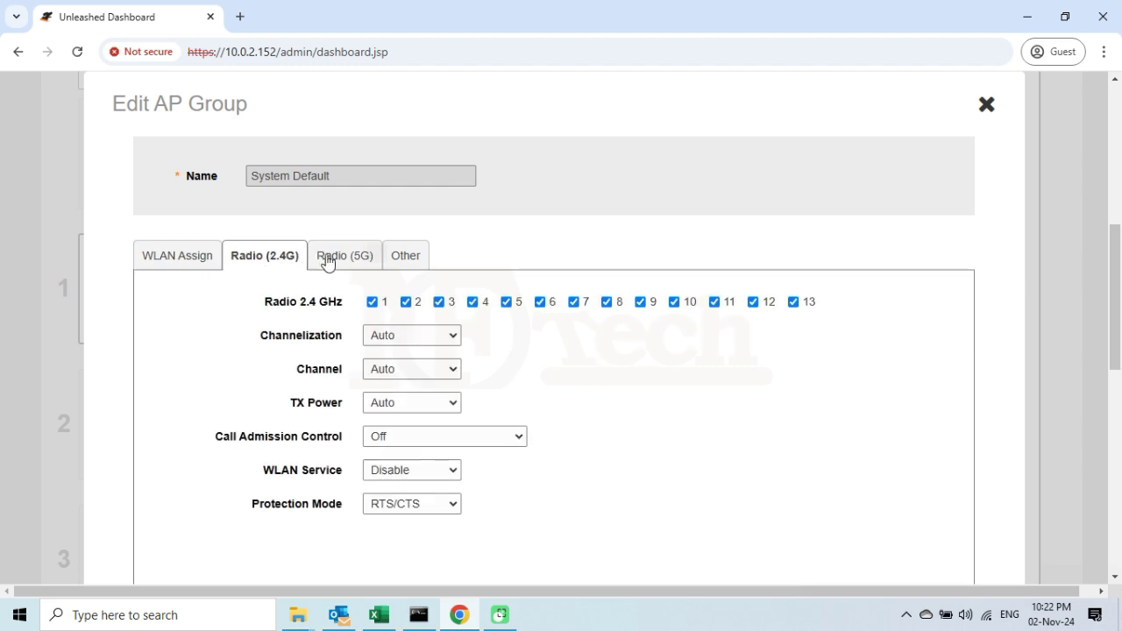
pyautogui.click(352, 258)
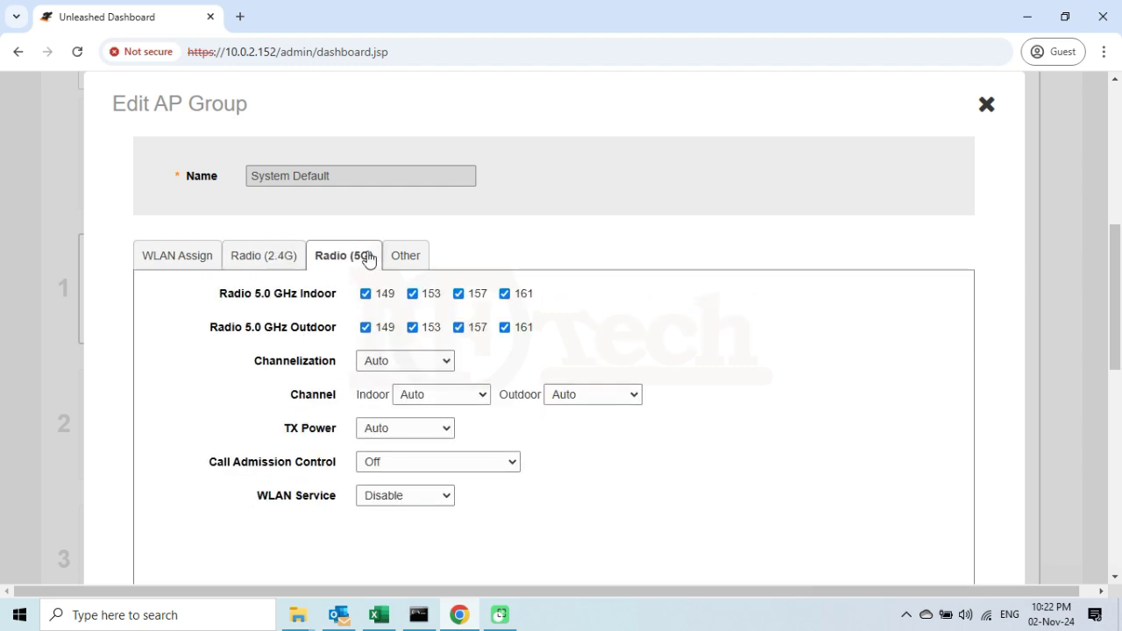
pyautogui.click(403, 257)
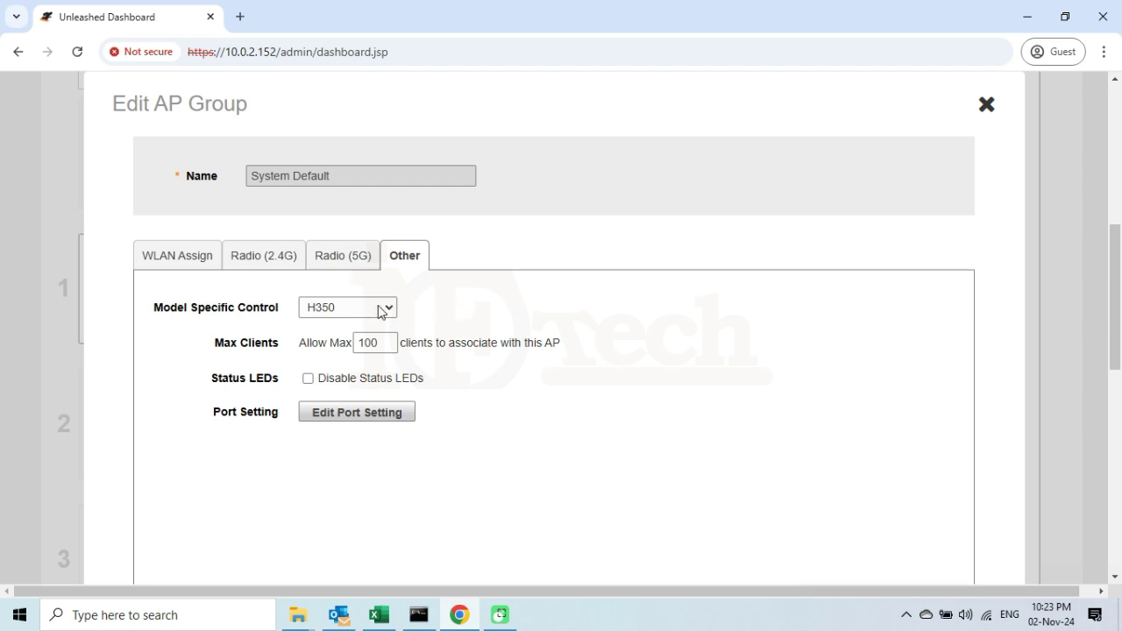
# - Change Model Specific Control from H350 to R510, keeping Max Clients at 100
pyautogui.moveTo(382, 342); pyautogui.dragTo(358, 342)
pyautogui.click(390, 310)
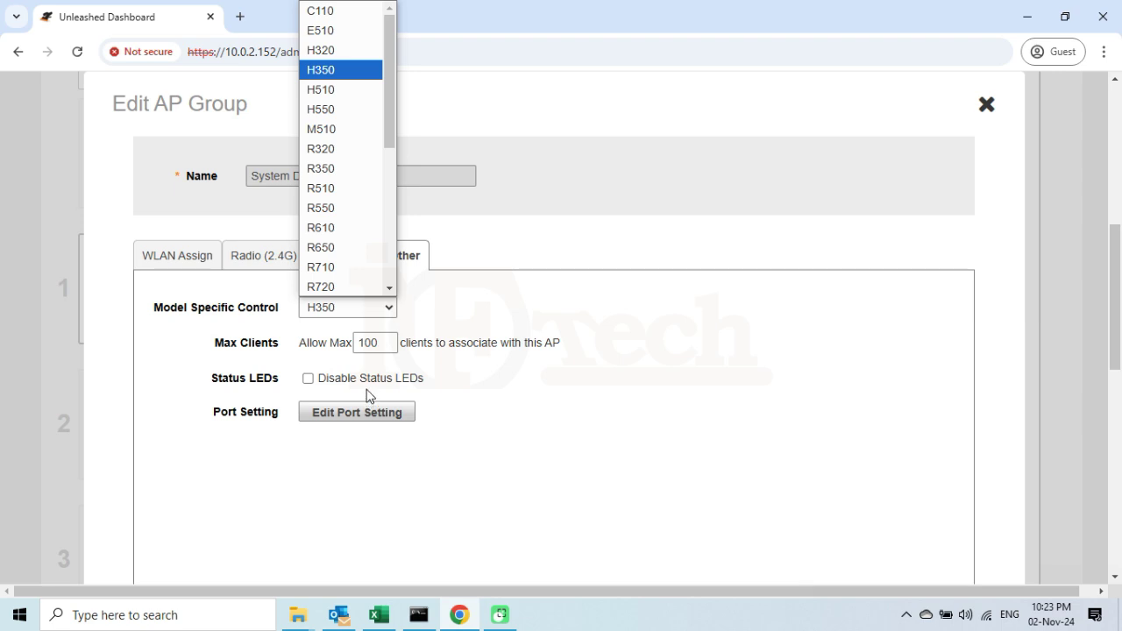
pyautogui.scroll(-1, 368, 333)
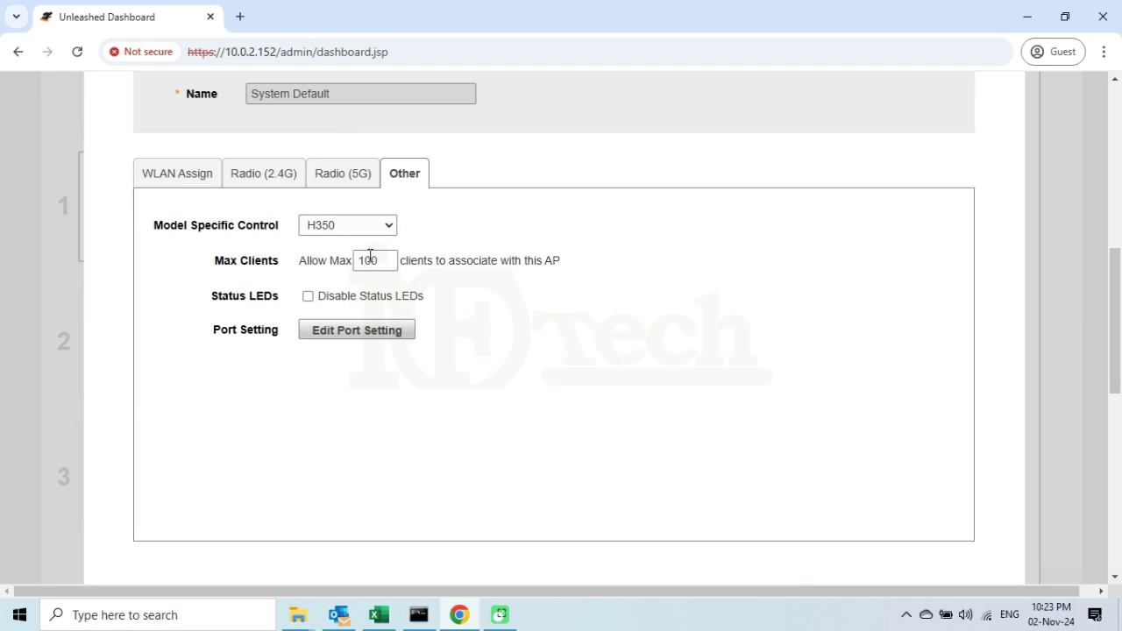
pyautogui.click(390, 230)
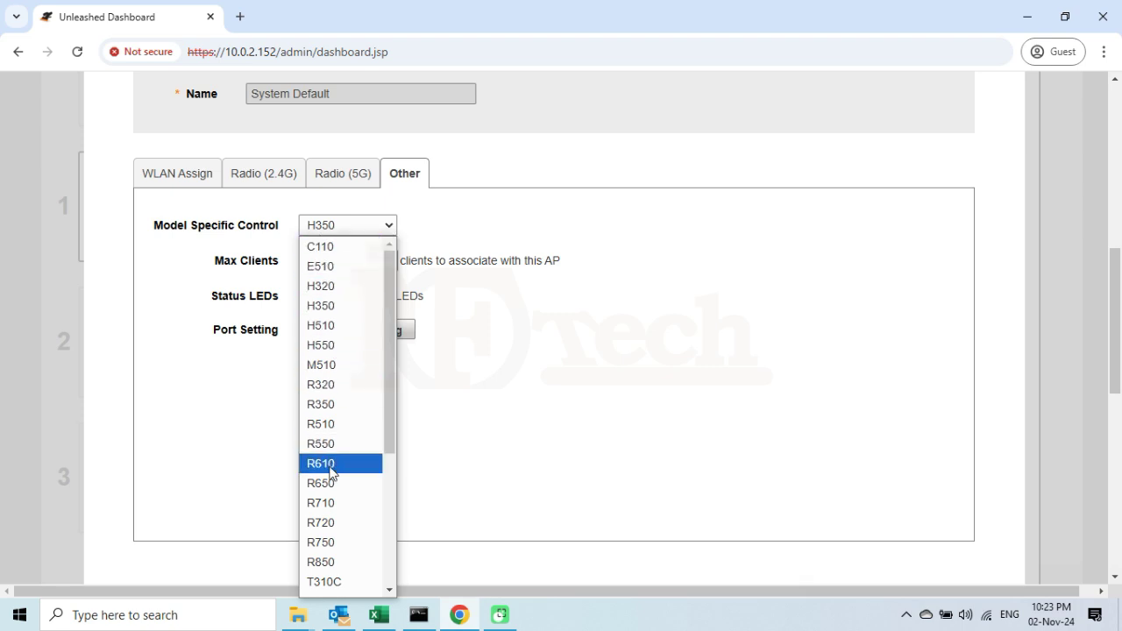
pyautogui.click(333, 427)
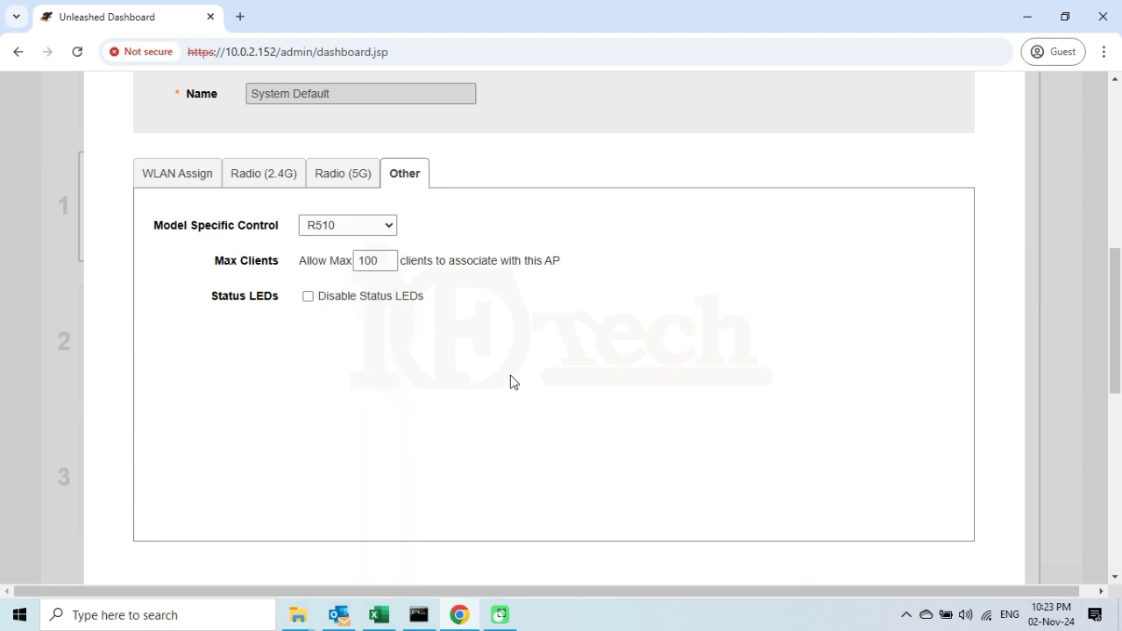
pyautogui.click(385, 259)
pyautogui.moveTo(385, 260); pyautogui.dragTo(355, 260)
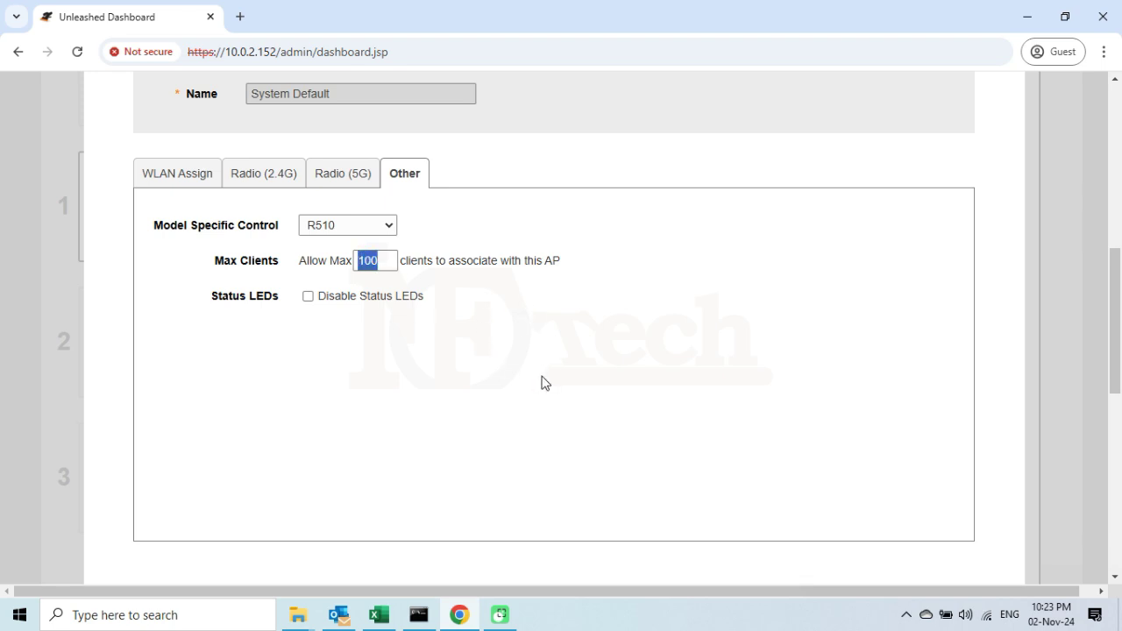
pyautogui.scroll(-1, 781, 474)
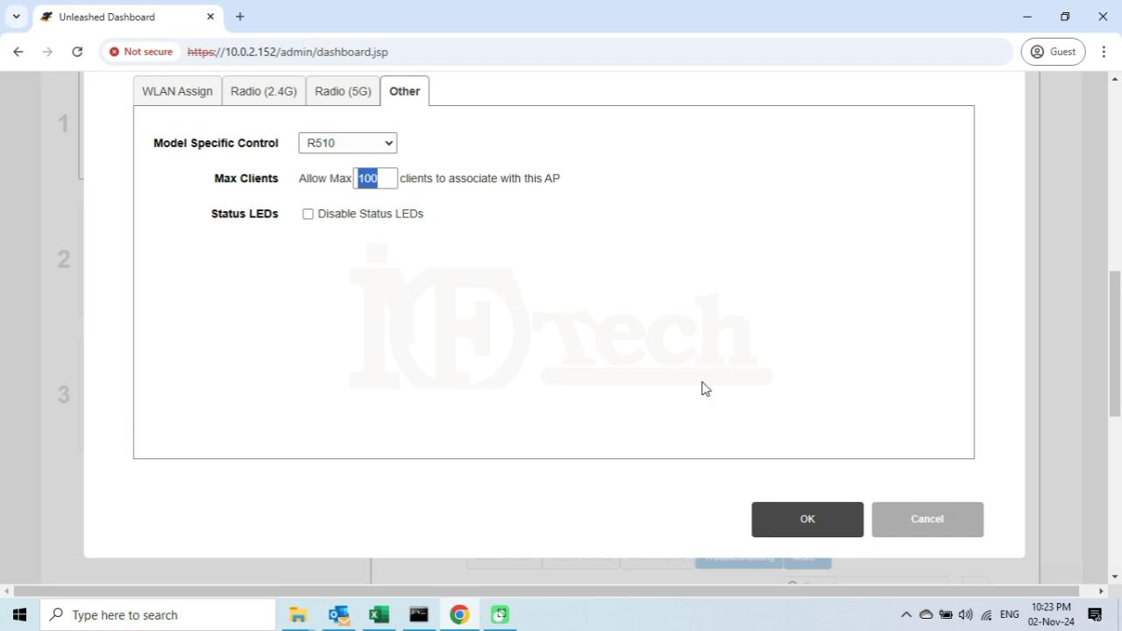
# - Cancel the Edit AP Group dialog and scroll back to the System Default group's AP list
pyautogui.click(927, 520)
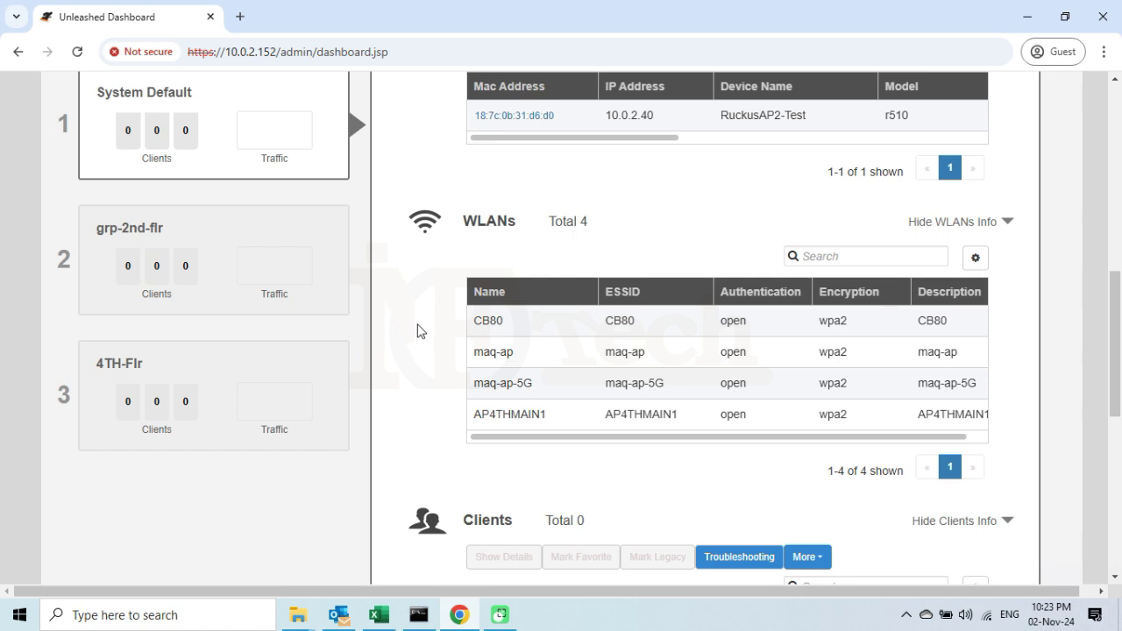
pyautogui.scroll(1, 417, 331)
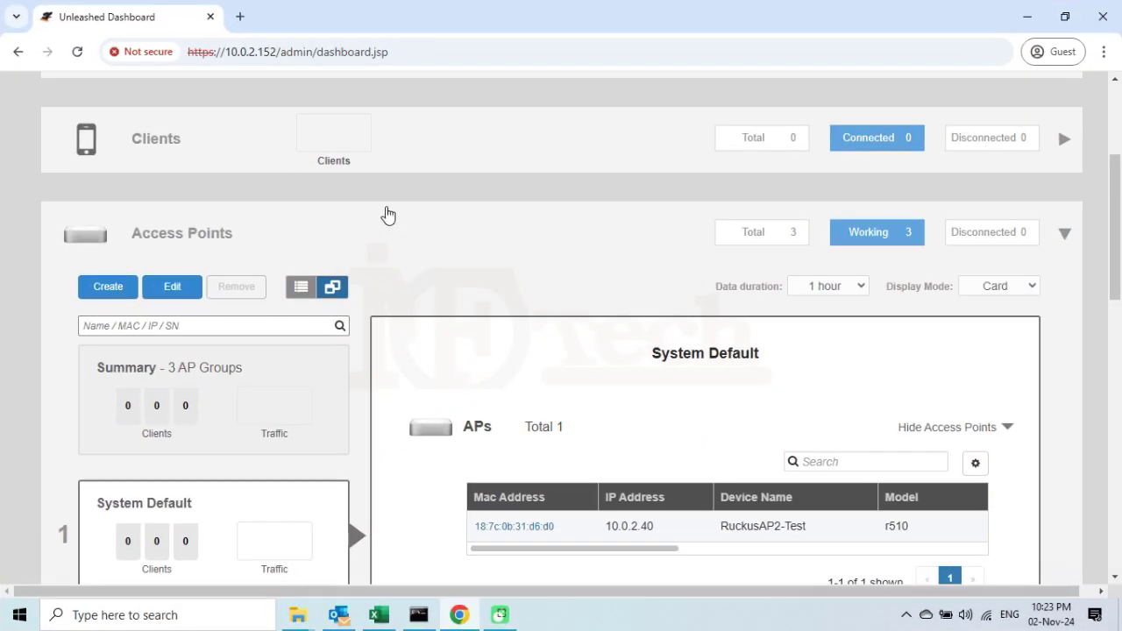
pyautogui.scroll(-1, 447, 297)
pyautogui.scroll(-2, 395, 292)
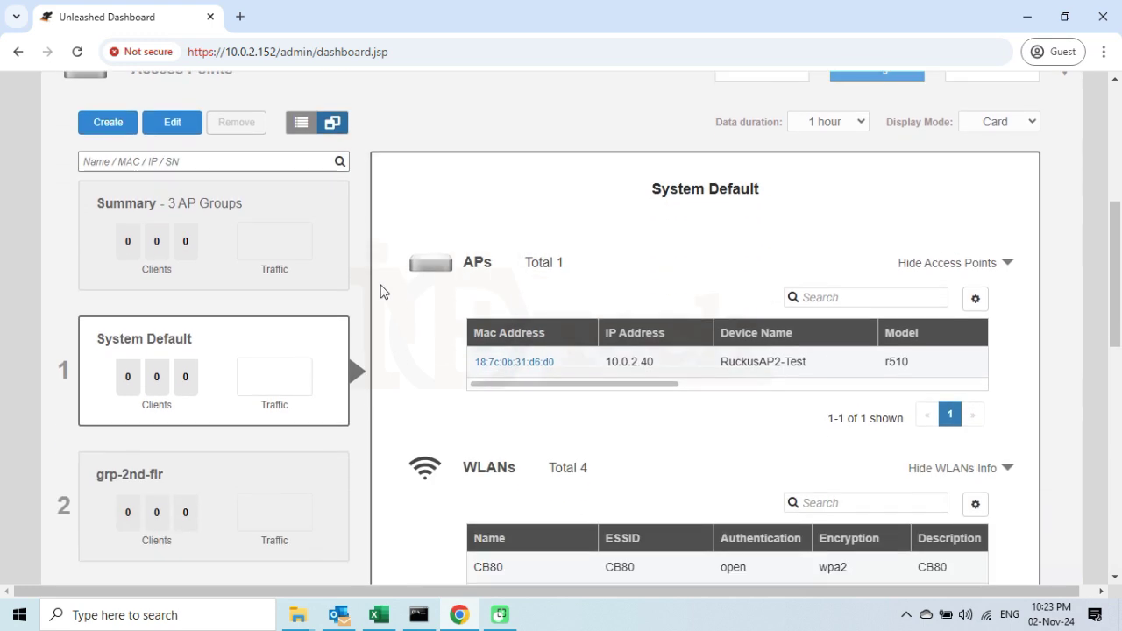
# - View RuckusAP2-Test in AP View, then show grp-2nd-flr with 2nd-floor-ruckus in Group View
pyautogui.click(301, 128)
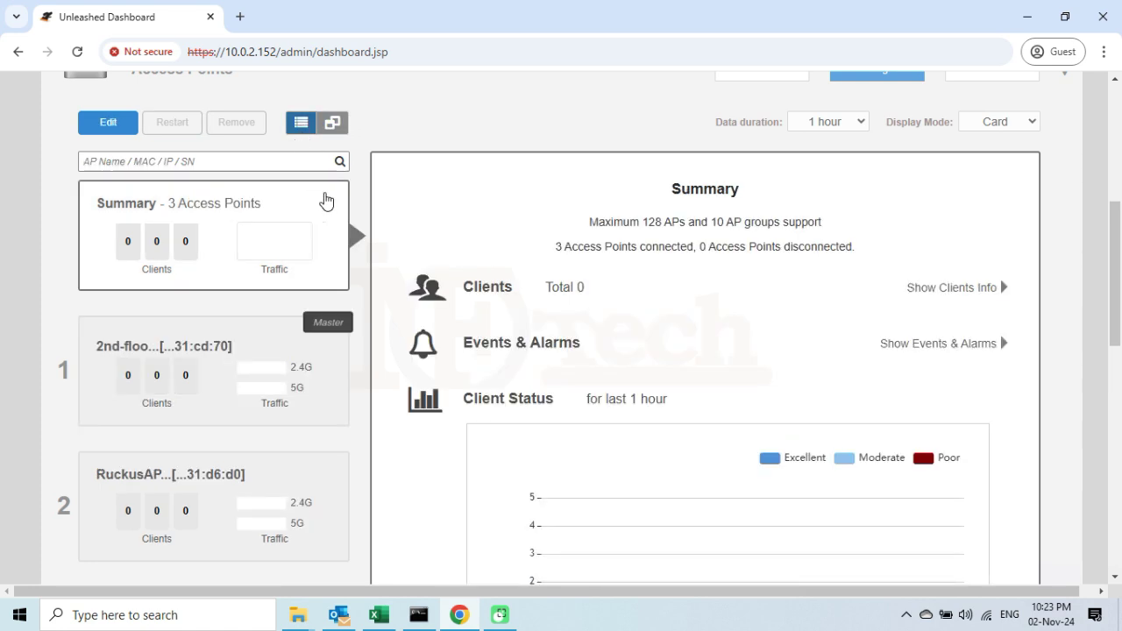
pyautogui.click(210, 476)
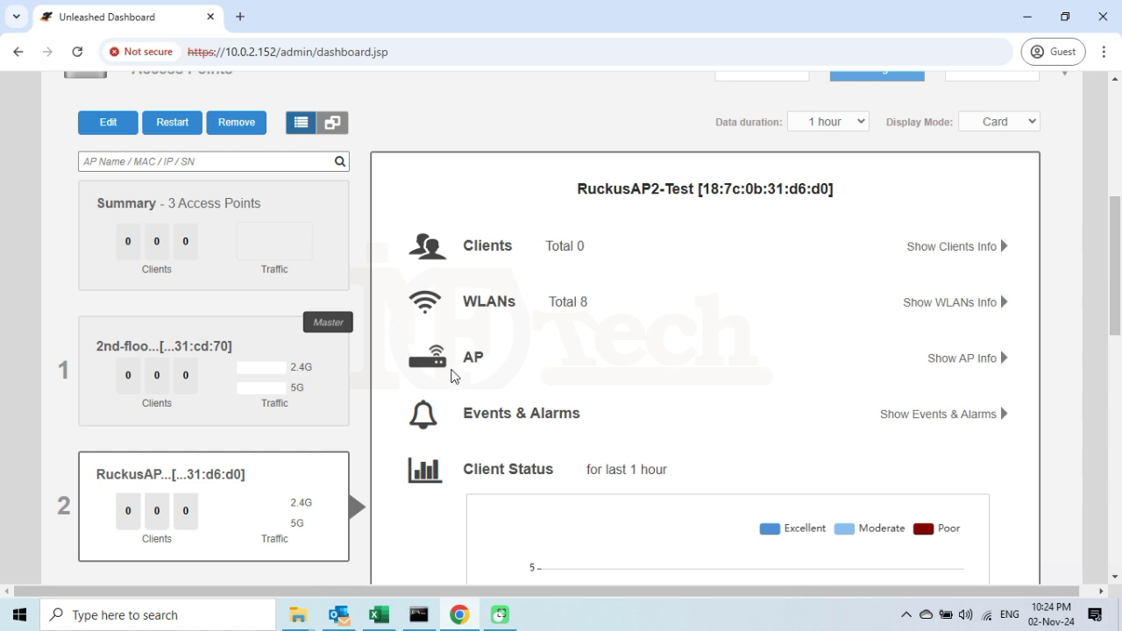
pyautogui.click(333, 124)
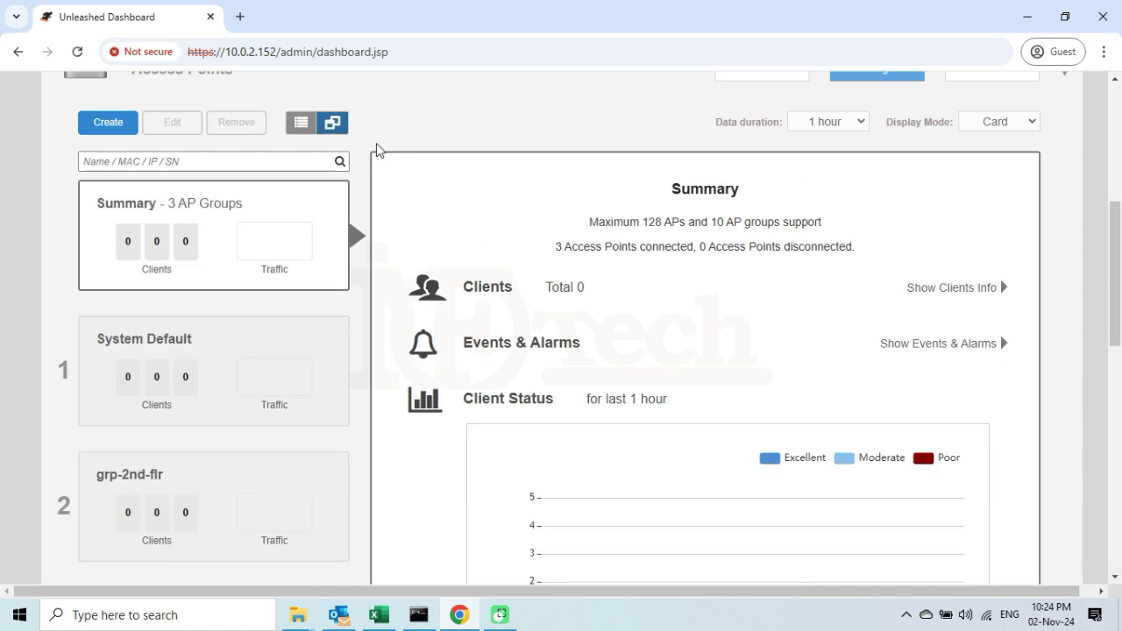
pyautogui.scroll(-2, 333, 243)
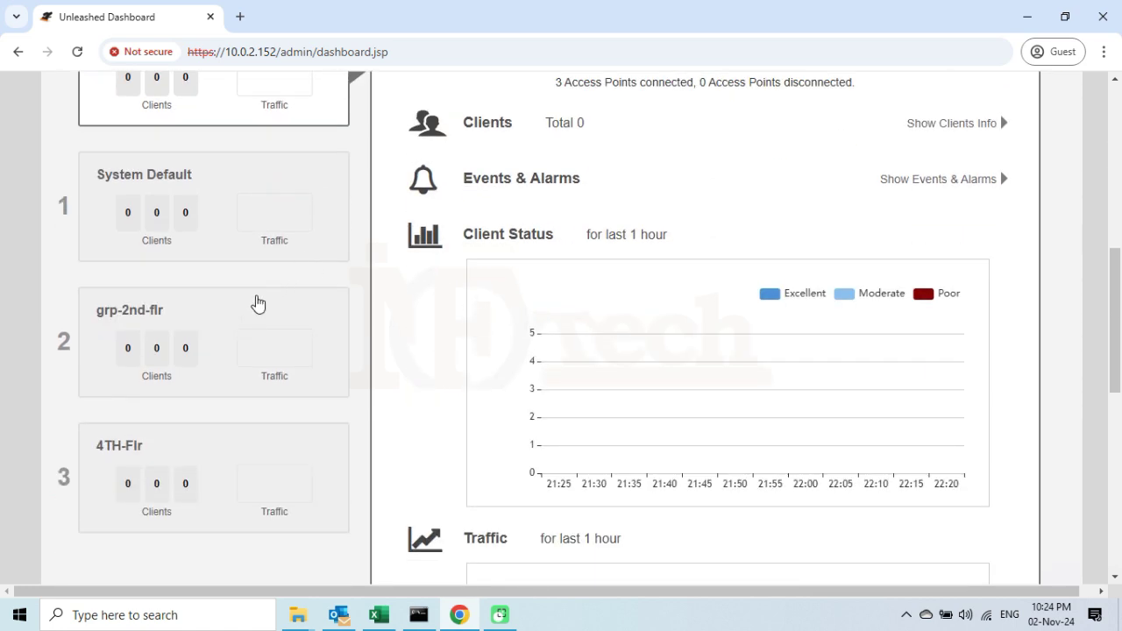
pyautogui.click(257, 304)
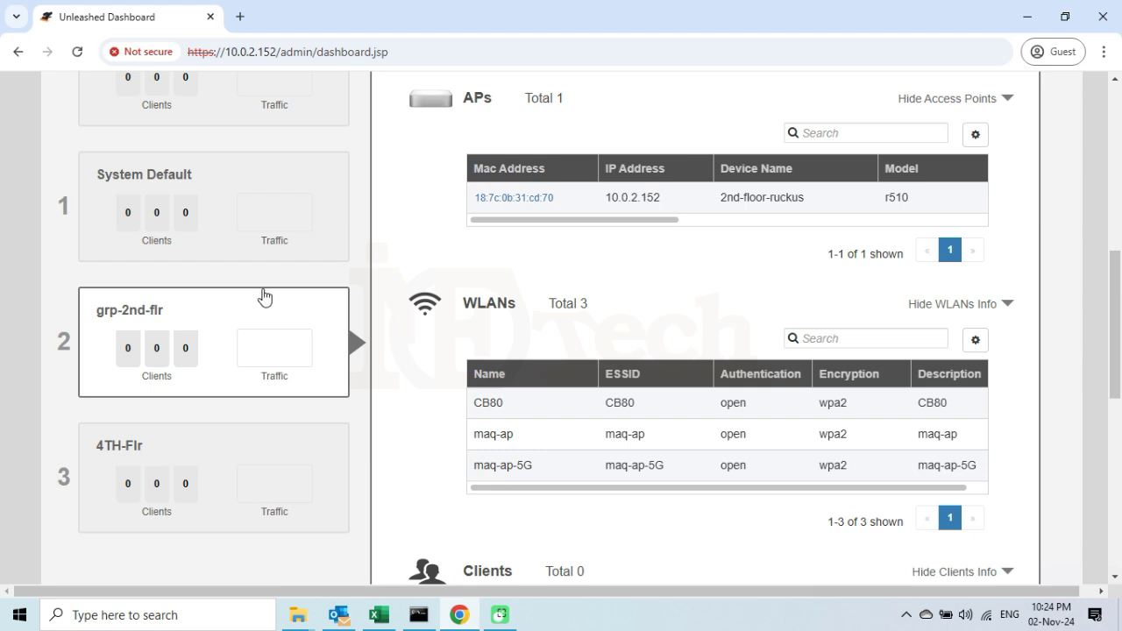
pyautogui.scroll(1, 264, 296)
pyautogui.scroll(3, 265, 296)
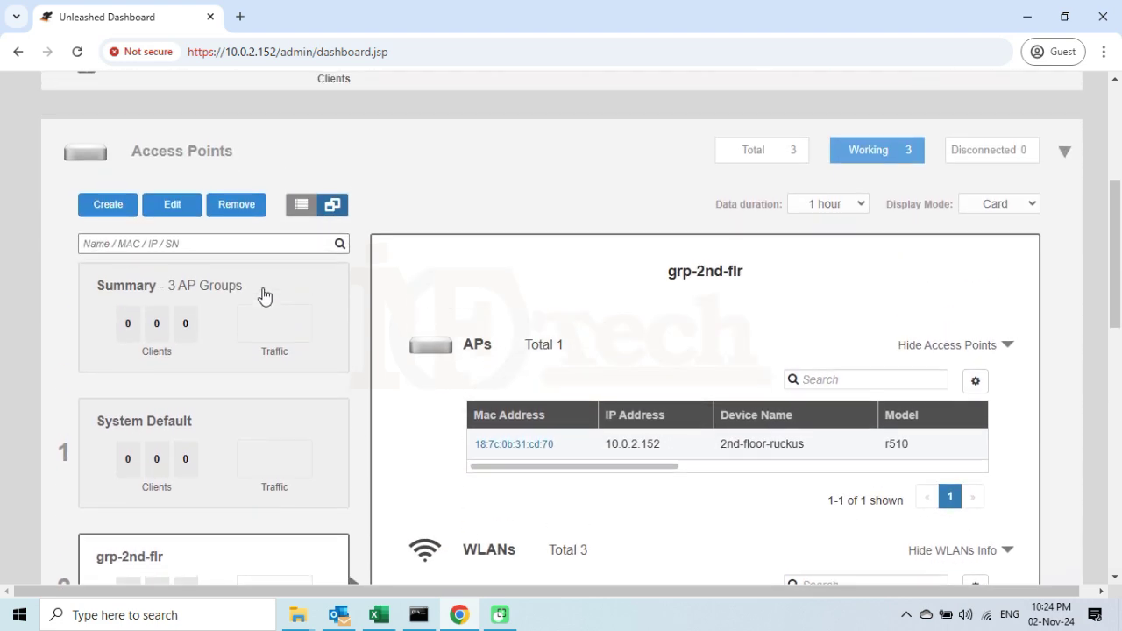
pyautogui.scroll(-1, 263, 295)
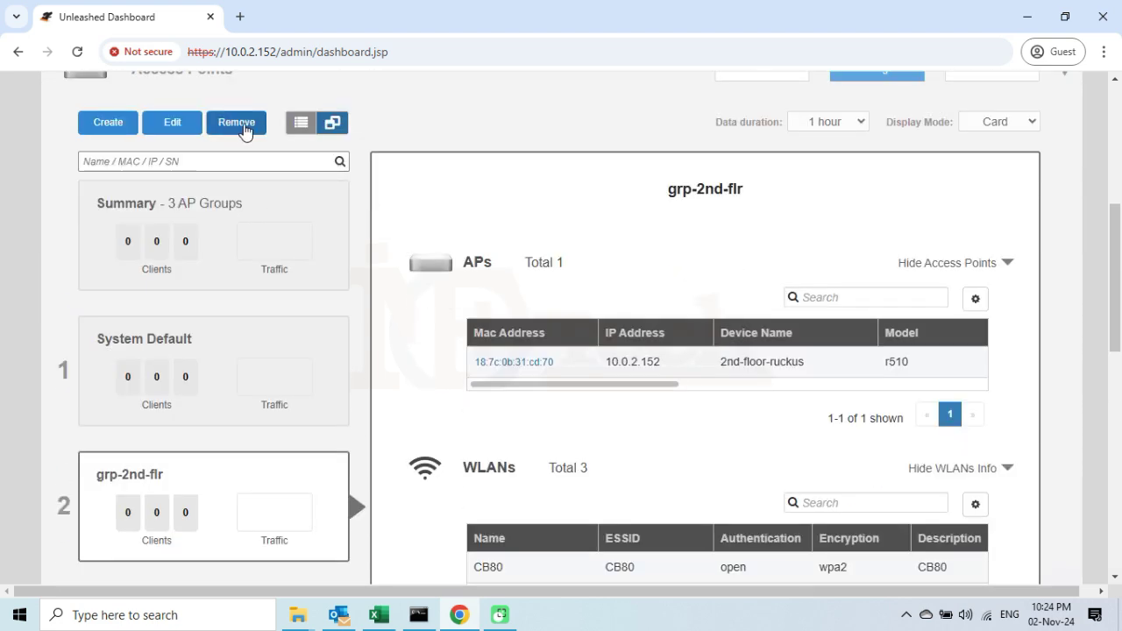